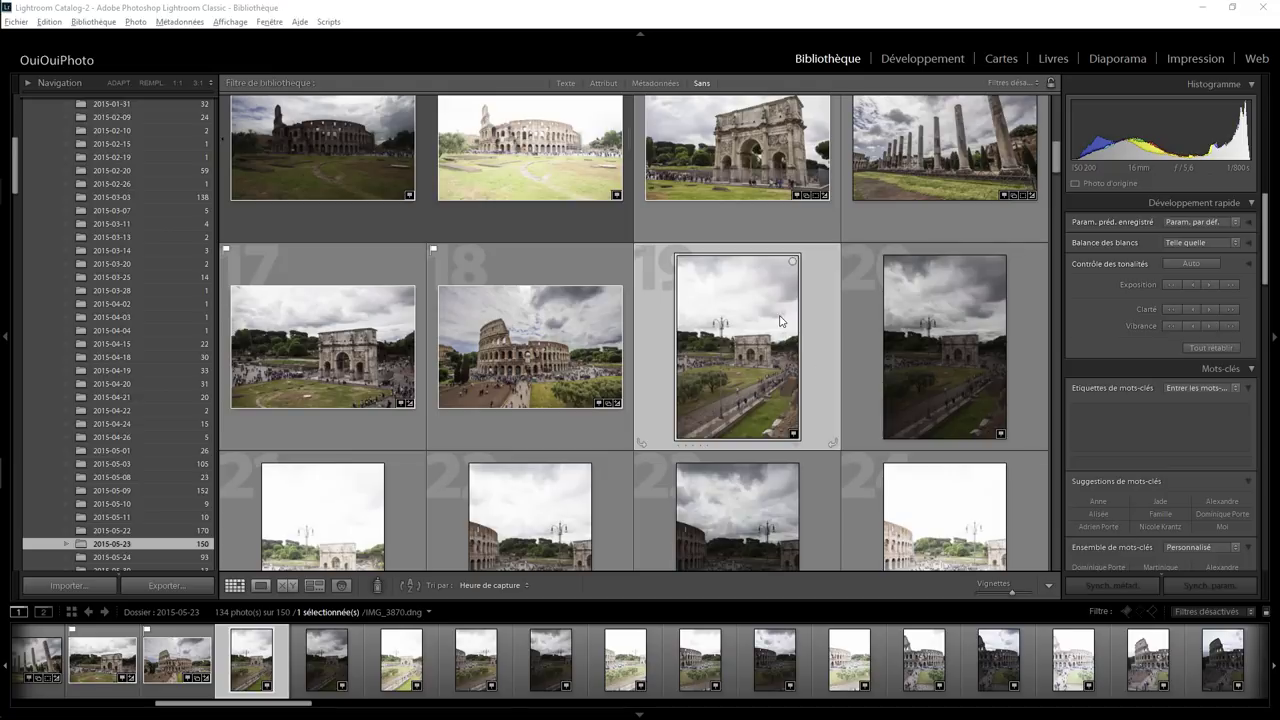
Browse the grid and compare the exposures of photos 20 through 24
{"action": "scroll", "coordinate": [781, 321], "scroll_direction": "down", "scroll_amount": 2}
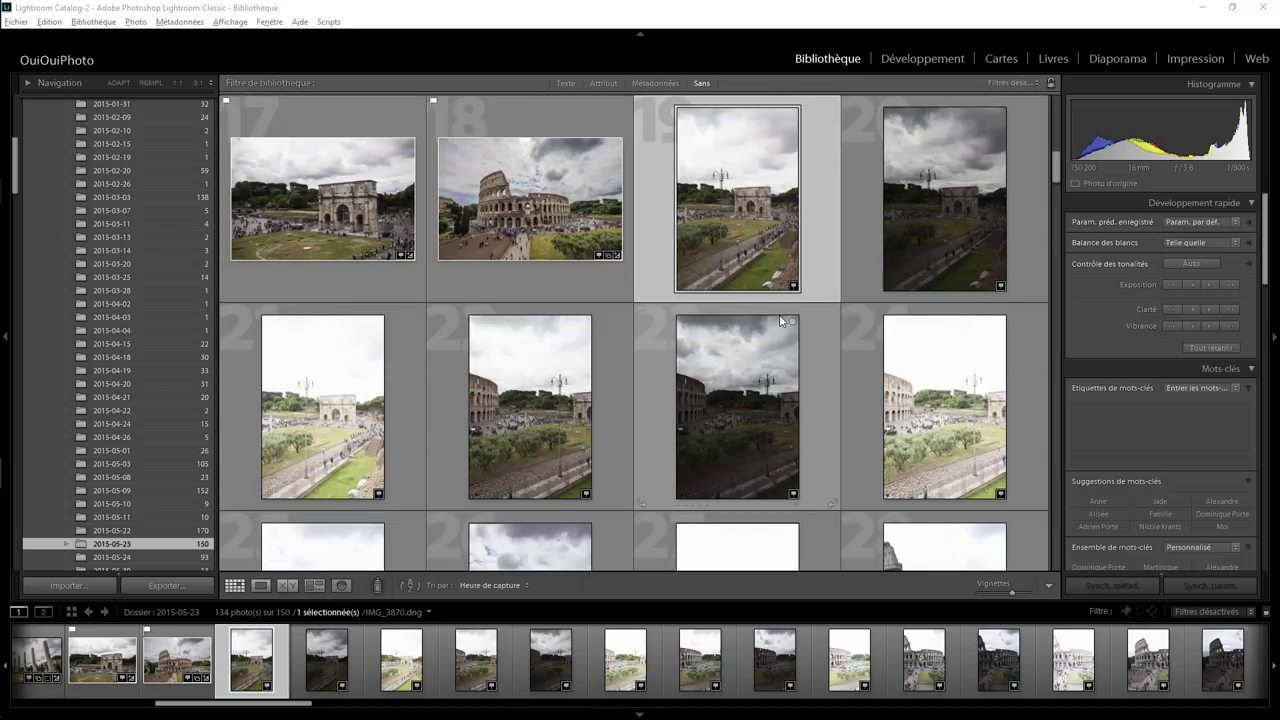
{"action": "mouse_move", "coordinate": [945, 200]}
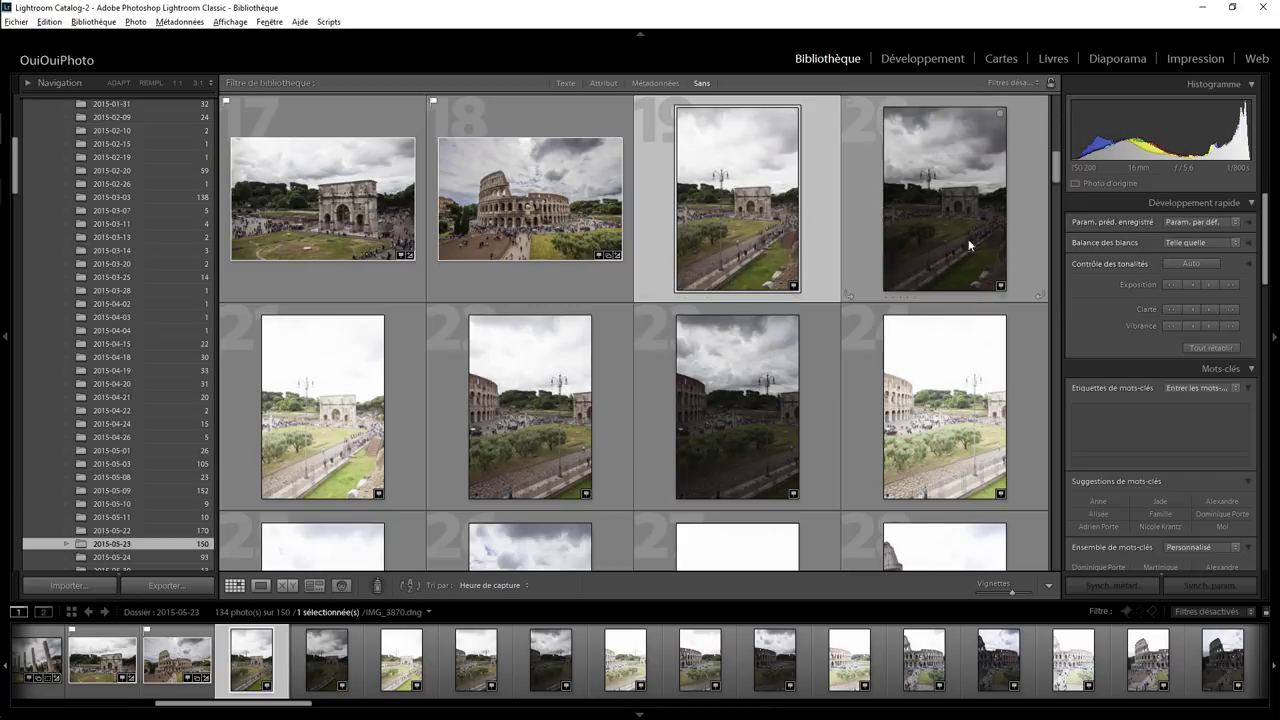
{"action": "left_click", "coordinate": [955, 204]}
{"action": "key", "text": "Right"}
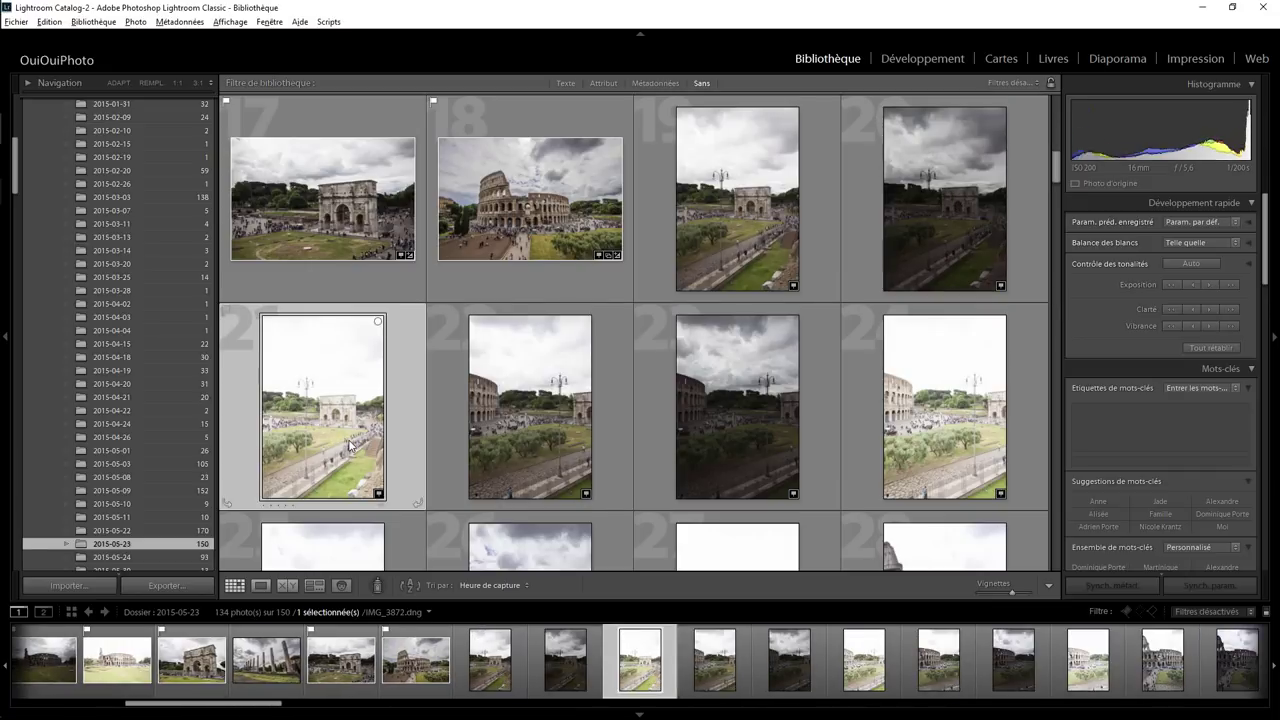
{"action": "left_click", "coordinate": [524, 399]}
{"action": "left_click", "coordinate": [758, 396]}
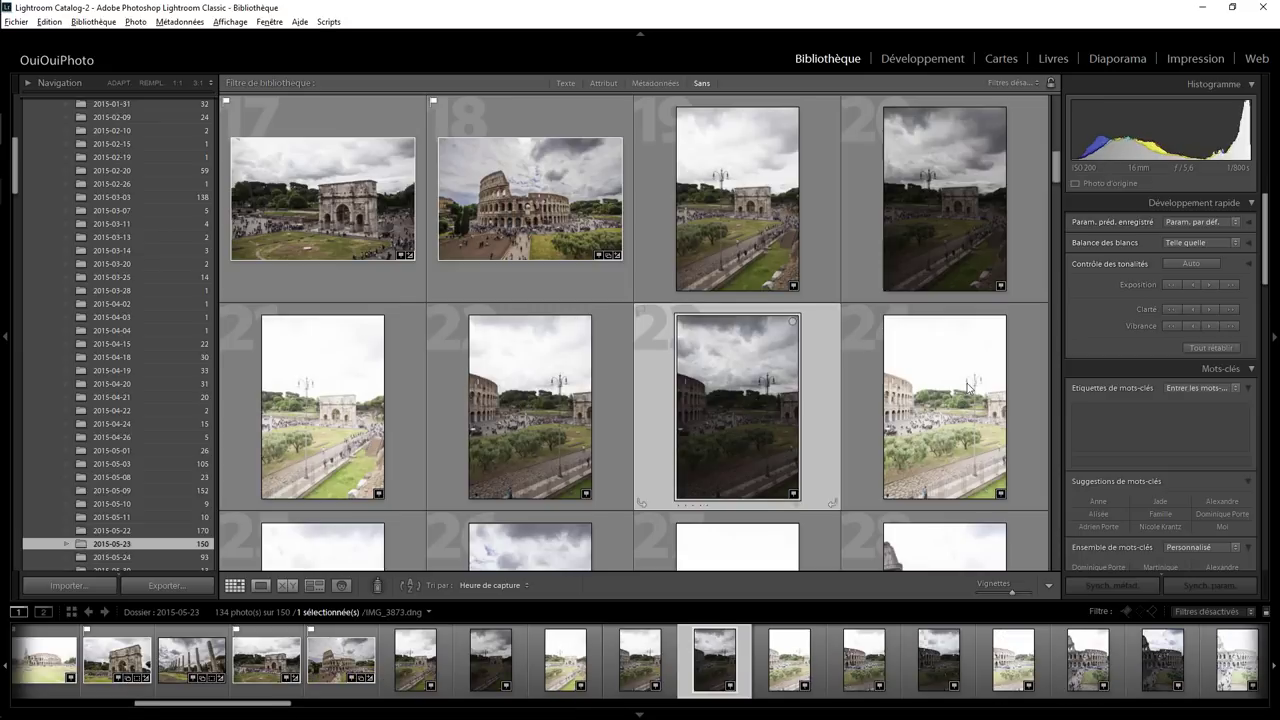
{"action": "left_click", "coordinate": [968, 390]}
{"action": "scroll", "coordinate": [960, 385], "scroll_direction": "down", "scroll_amount": 3}
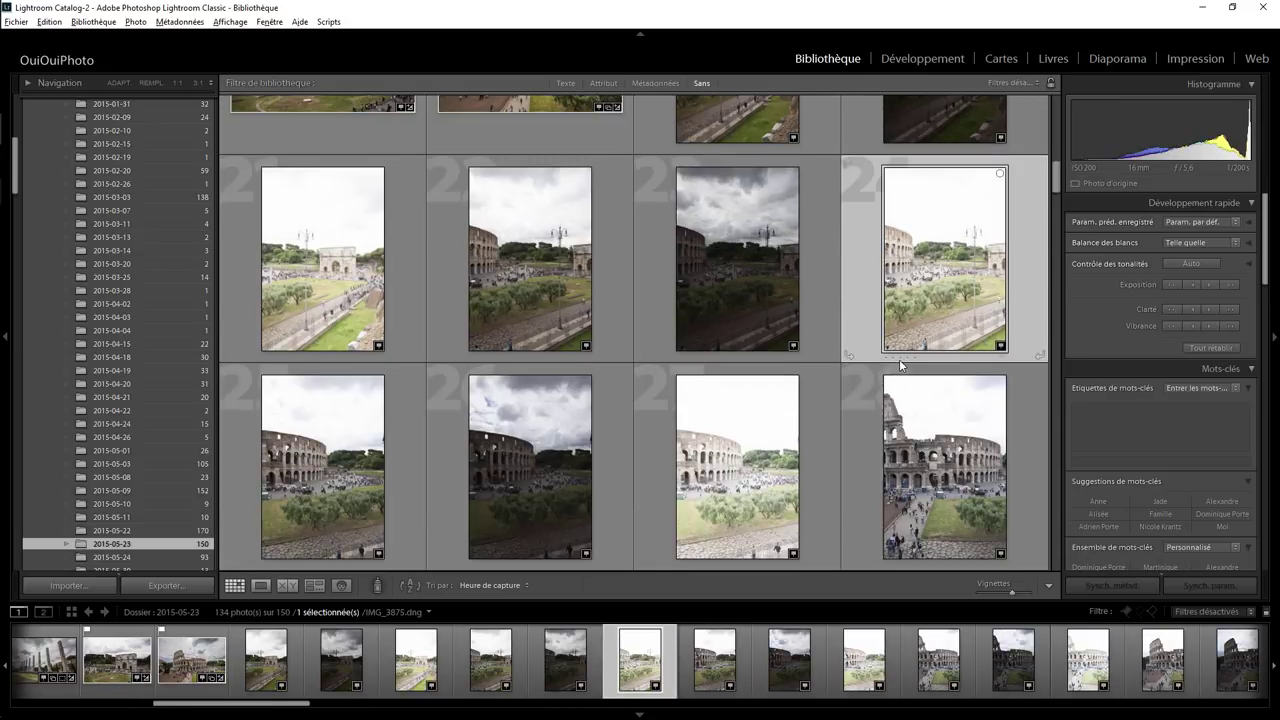
{"action": "scroll", "coordinate": [900, 363], "scroll_direction": "down", "scroll_amount": 3}
{"action": "scroll", "coordinate": [911, 319], "scroll_direction": "down", "scroll_amount": 2}
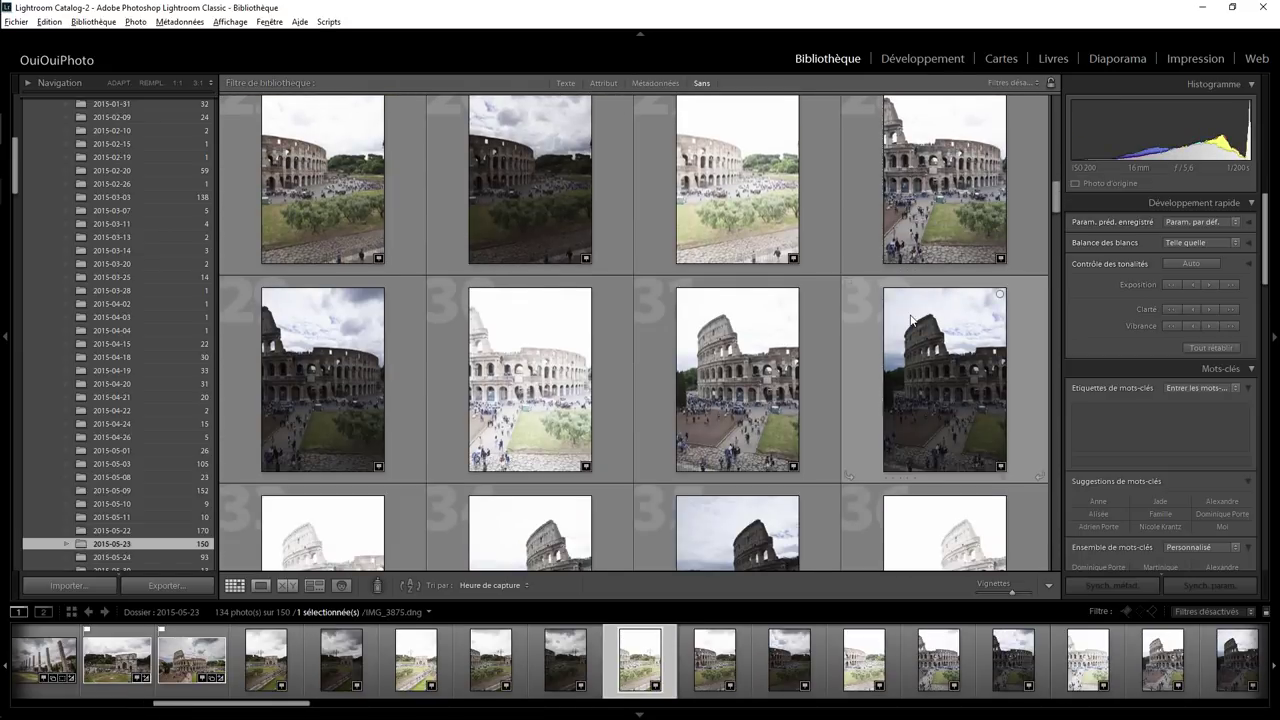
{"action": "scroll", "coordinate": [911, 319], "scroll_direction": "down", "scroll_amount": 2}
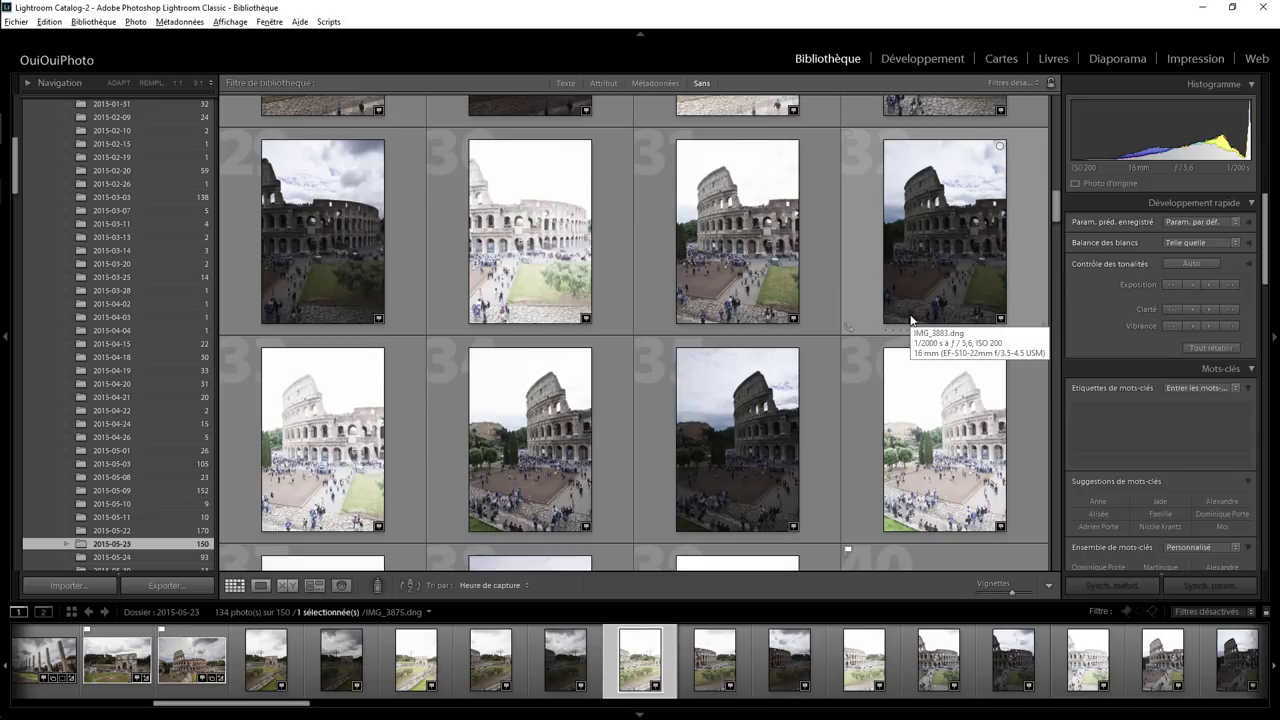
{"action": "scroll", "coordinate": [911, 319], "scroll_direction": "down", "scroll_amount": 2}
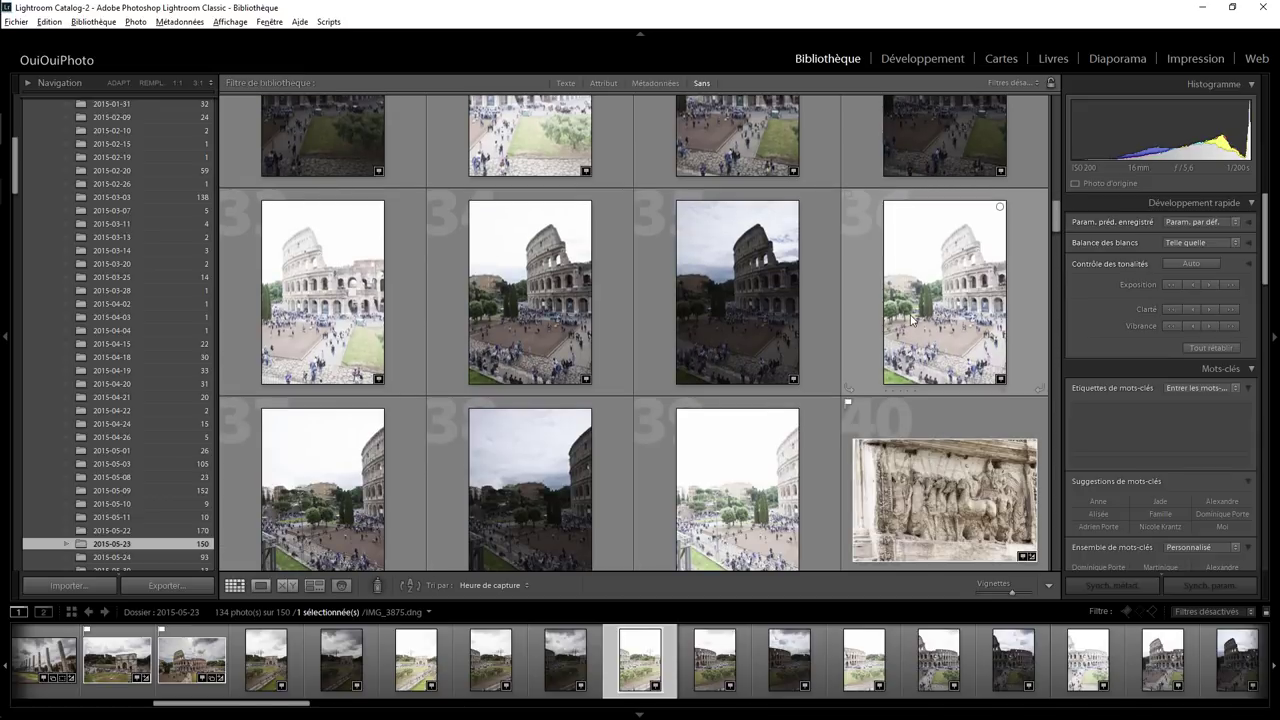
{"action": "scroll", "coordinate": [911, 319], "scroll_direction": "up", "scroll_amount": 3}
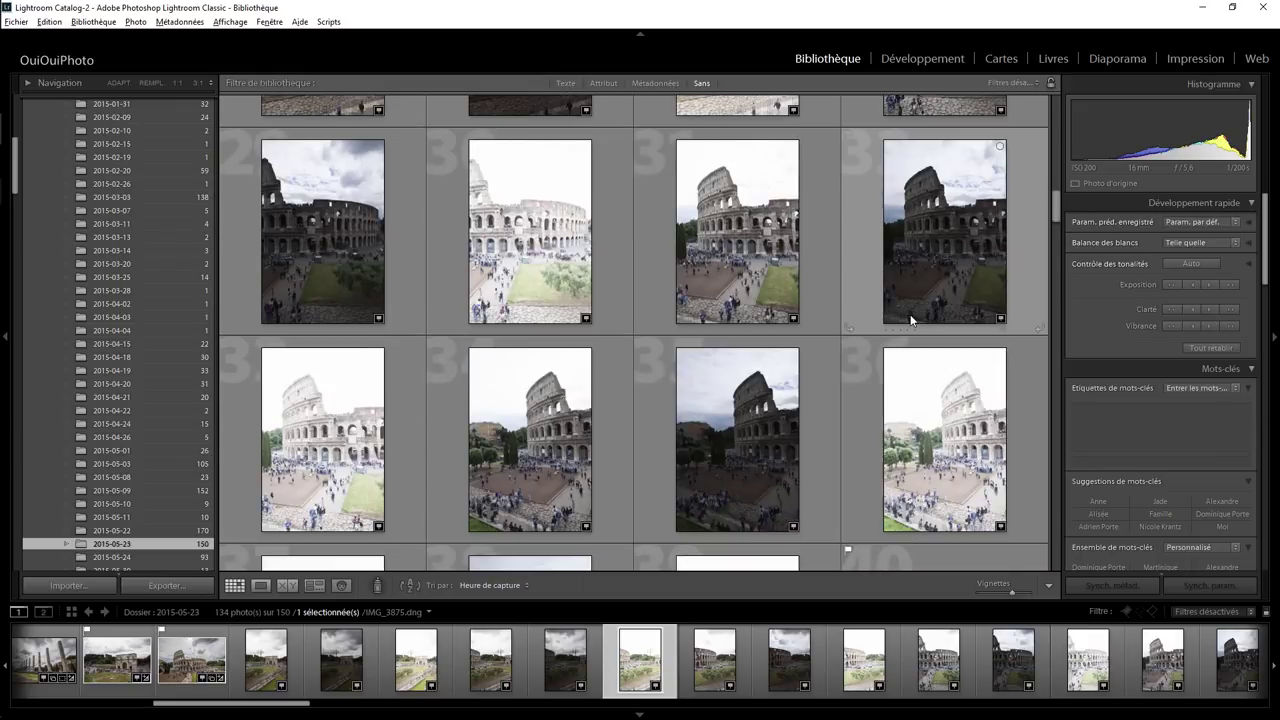
{"action": "scroll", "coordinate": [911, 319], "scroll_direction": "up", "scroll_amount": 3}
{"action": "scroll", "coordinate": [911, 319], "scroll_direction": "up", "scroll_amount": 3}
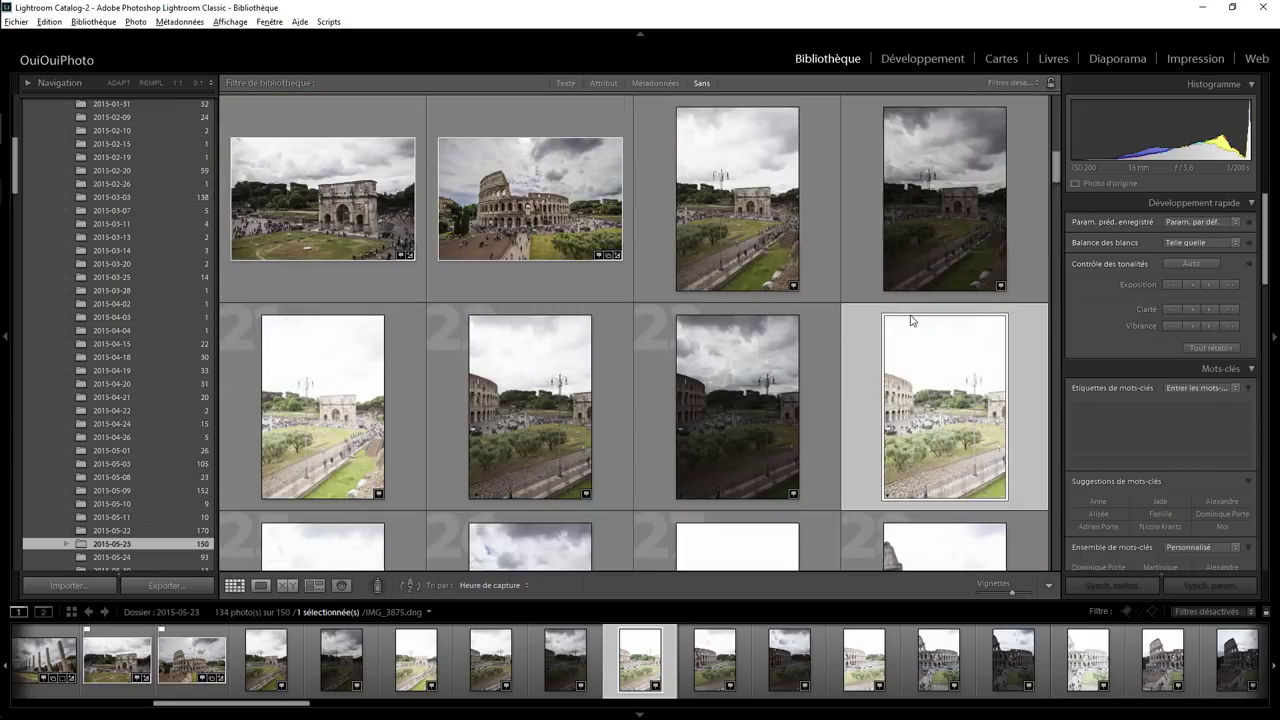
Select photos 19 through 39 and start an HDR Panorama merge from the context menu
{"action": "left_click", "coordinate": [758, 193]}
{"action": "scroll", "coordinate": [755, 232], "scroll_direction": "down", "scroll_amount": 3}
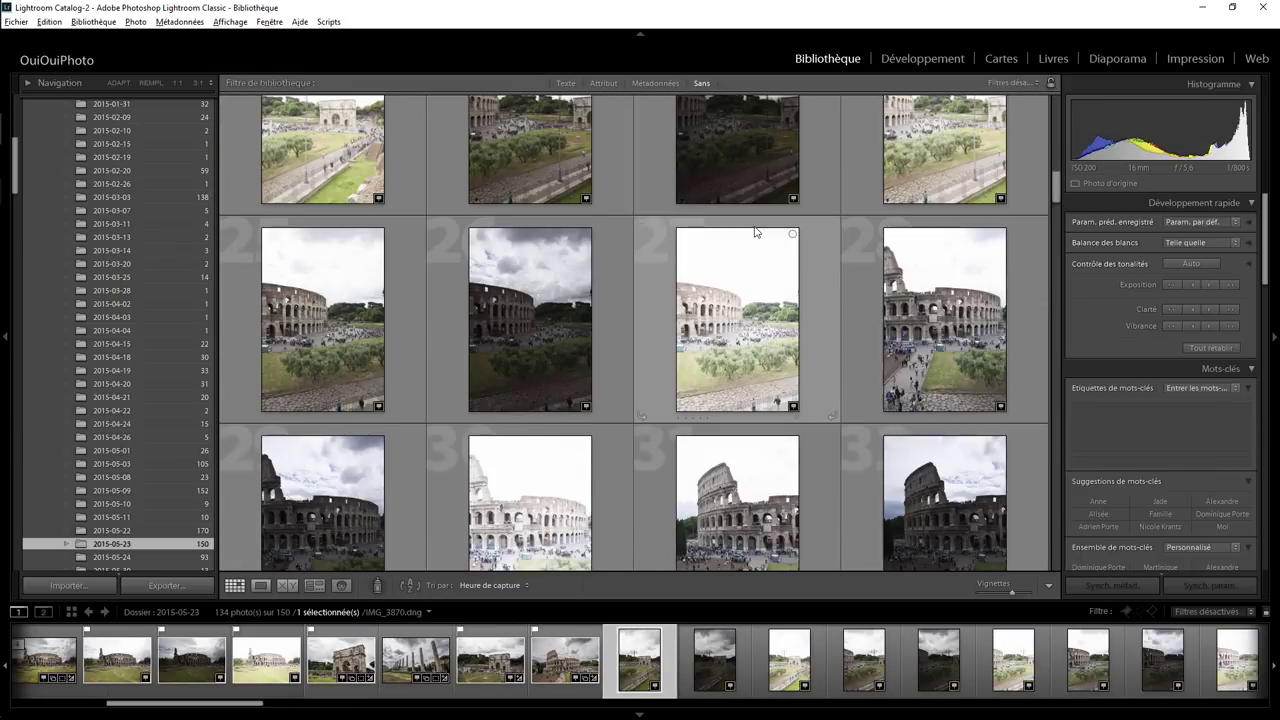
{"action": "scroll", "coordinate": [755, 232], "scroll_direction": "down", "scroll_amount": 3}
{"action": "scroll", "coordinate": [755, 232], "scroll_direction": "down", "scroll_amount": 3}
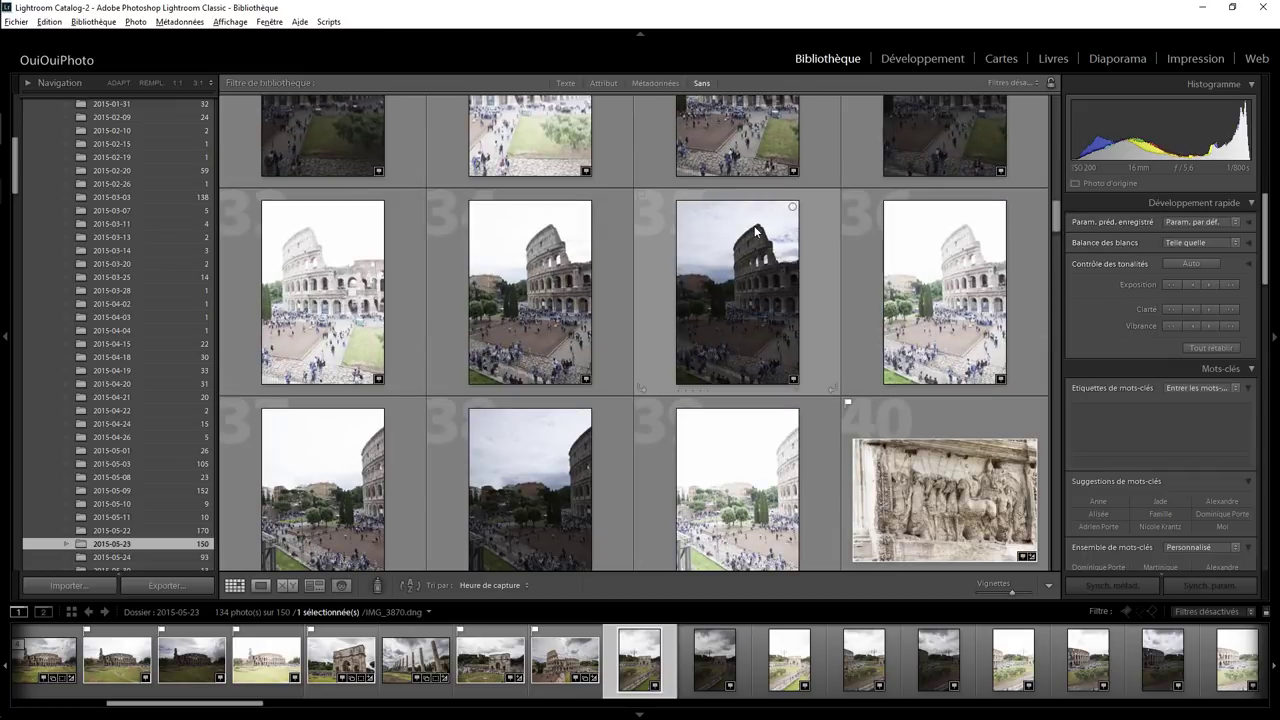
{"action": "left_click", "coordinate": [726, 515], "text": "shift"}
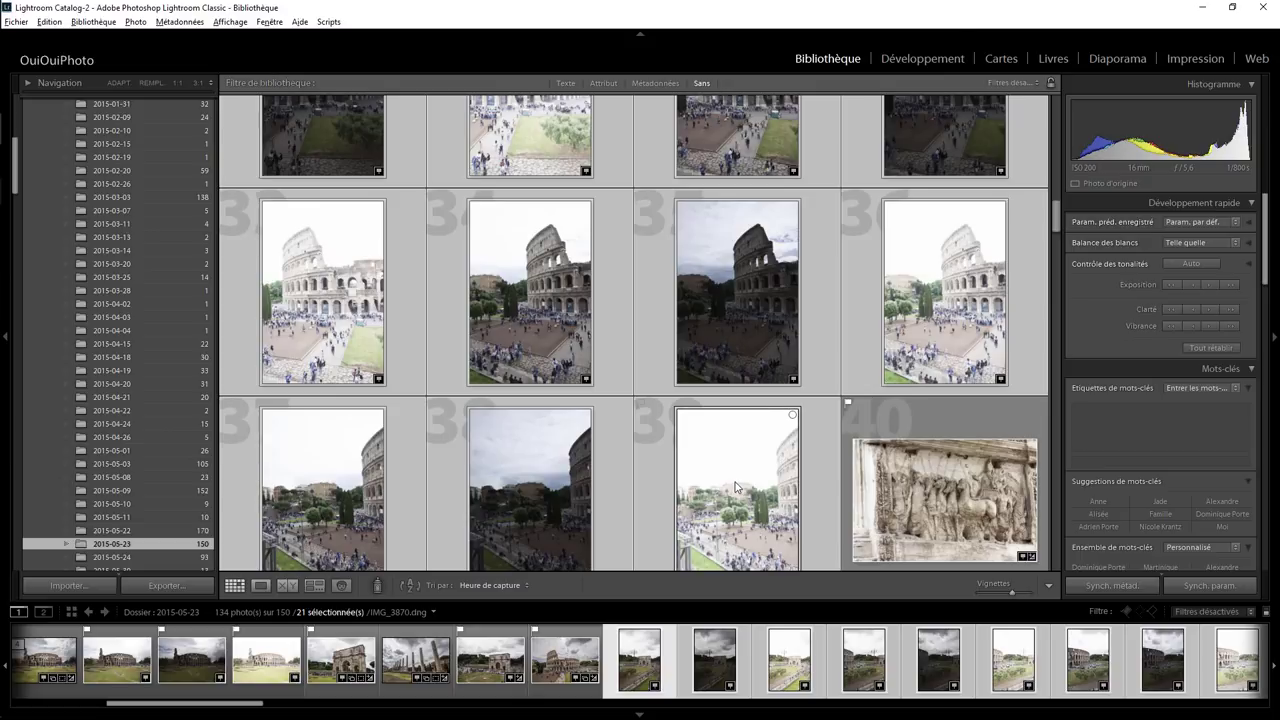
{"action": "right_click", "coordinate": [737, 488]}
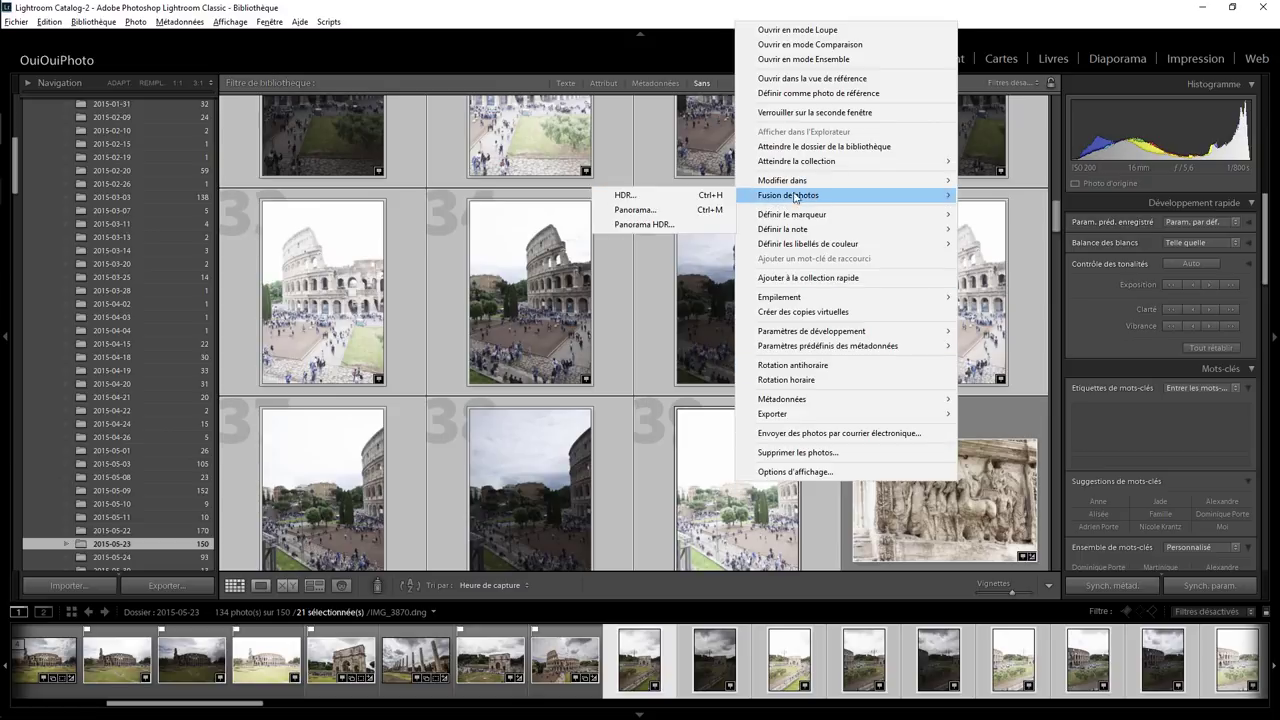
{"action": "mouse_move", "coordinate": [788, 195]}
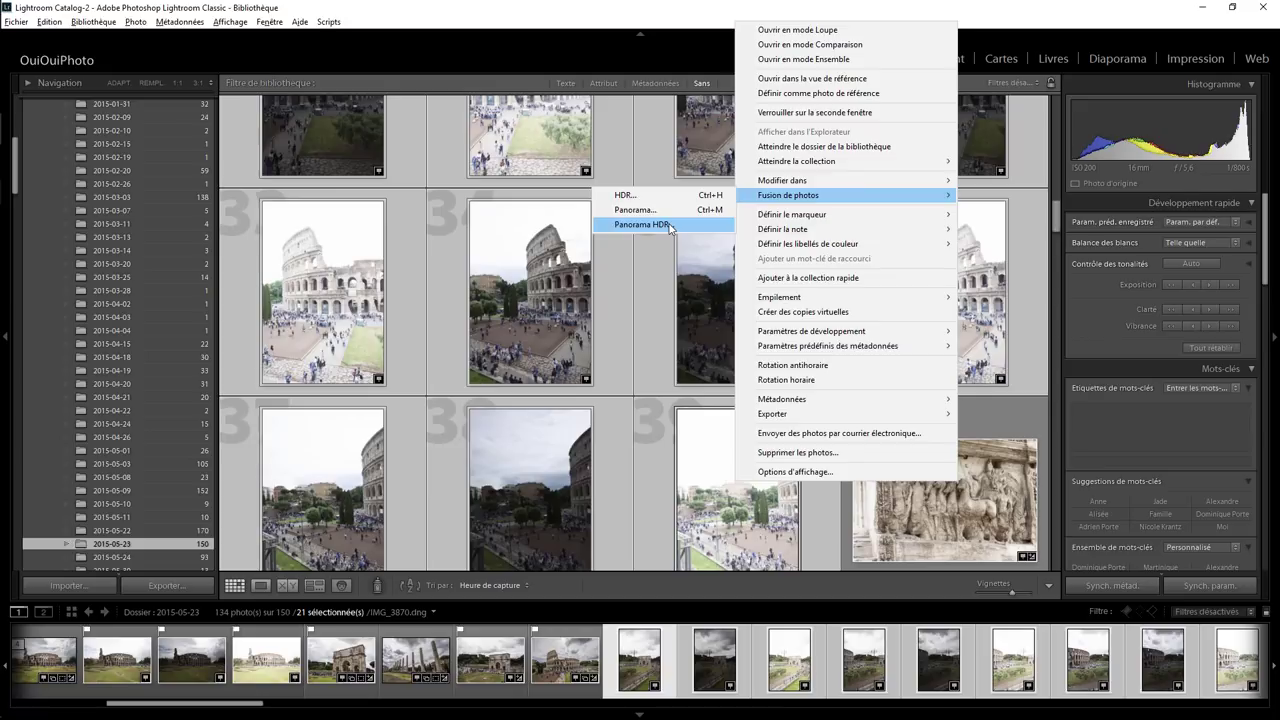
{"action": "left_click", "coordinate": [670, 228]}
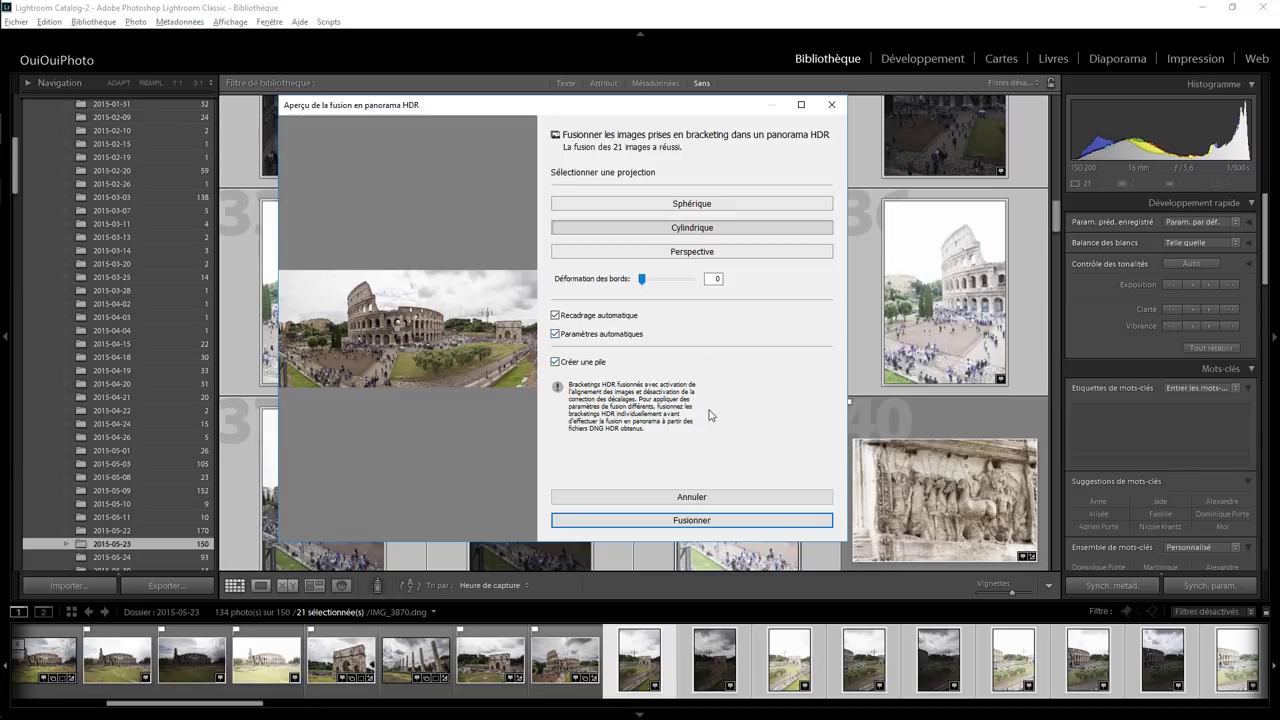
Accept the default projection and auto options and run the merge with Fusionner
{"action": "left_click", "coordinate": [702, 521]}
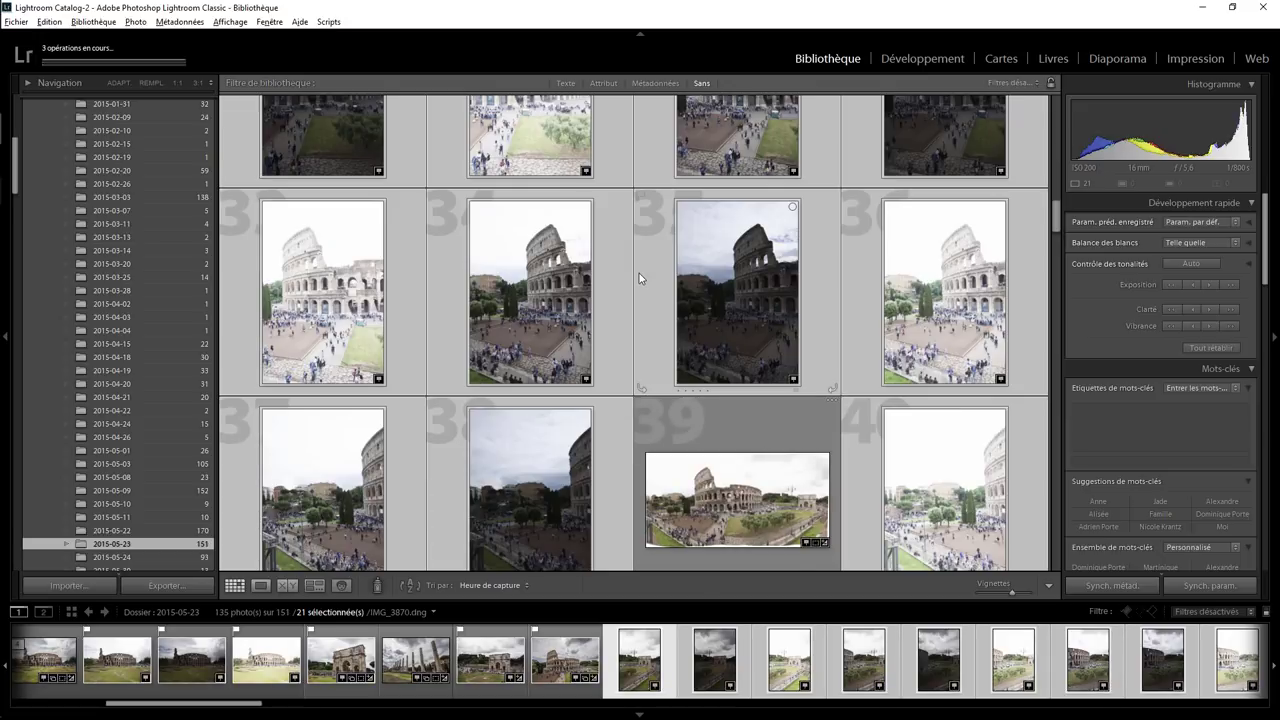
Select the new Panorama HDR DNG, check its stack and Loupe view, then move it into Develop
{"action": "key", "text": "j"}
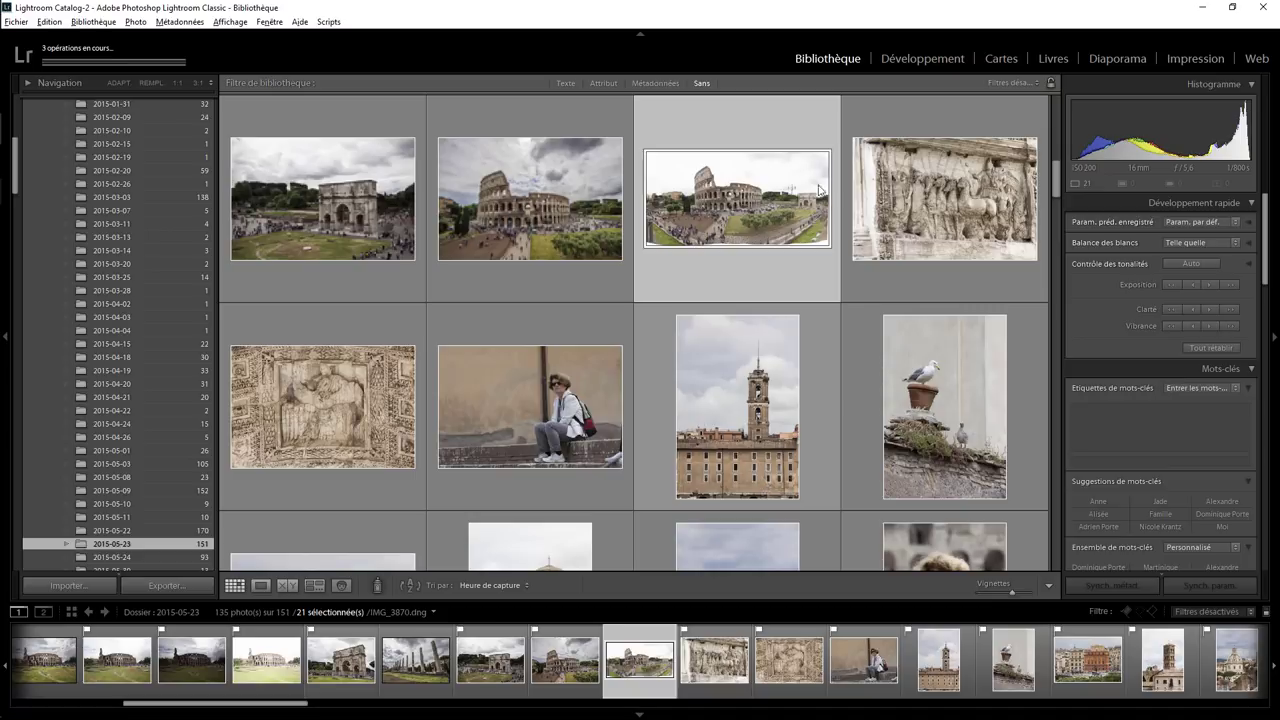
{"action": "left_click", "coordinate": [745, 228]}
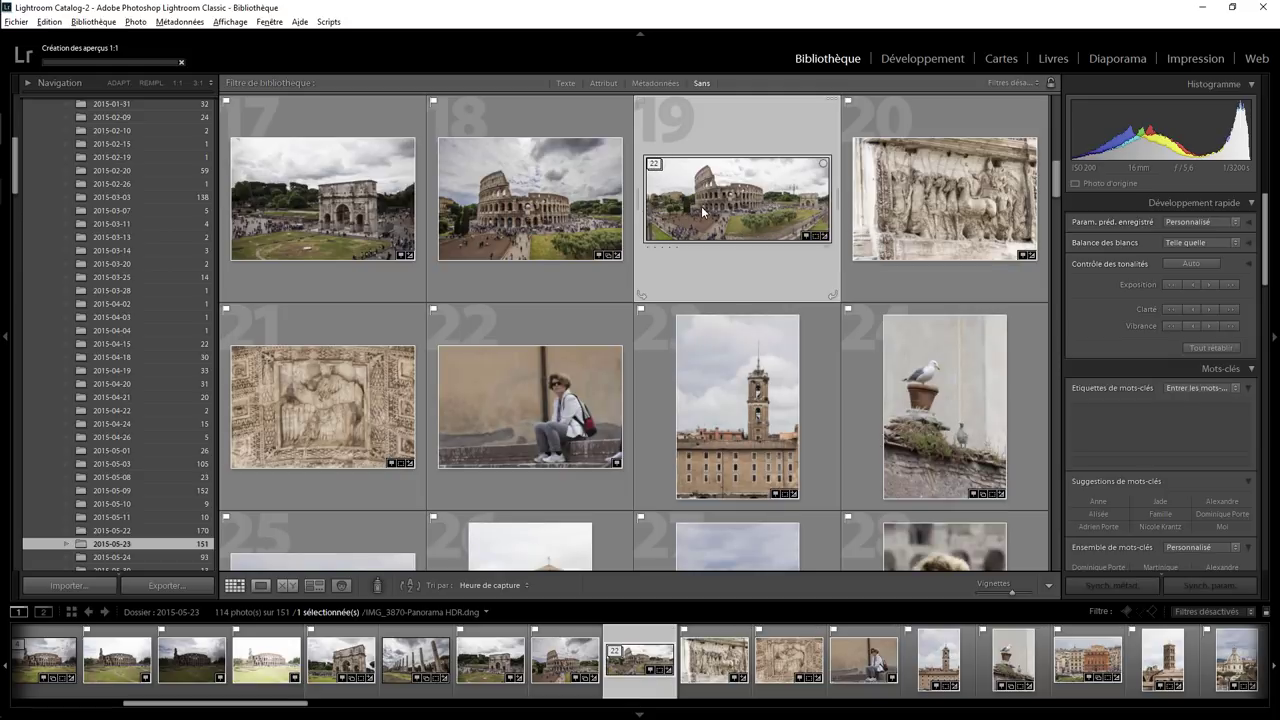
{"action": "left_click", "coordinate": [655, 166]}
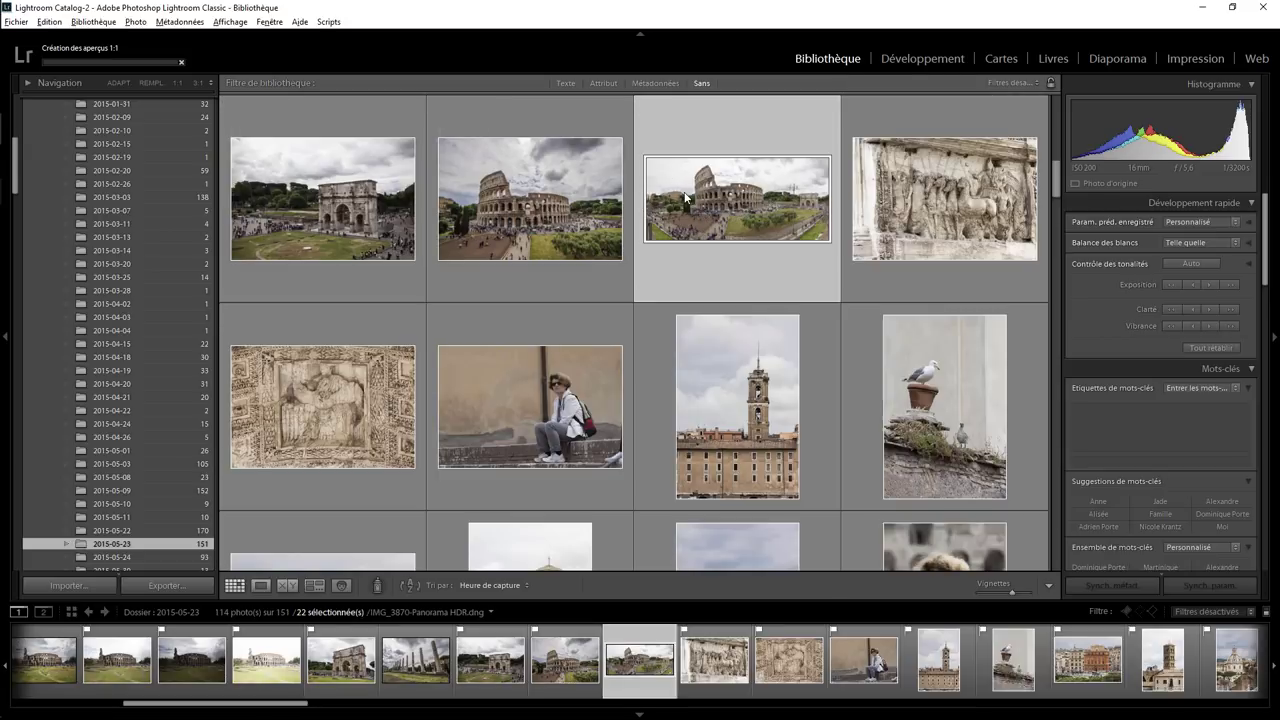
{"action": "left_click", "coordinate": [740, 207]}
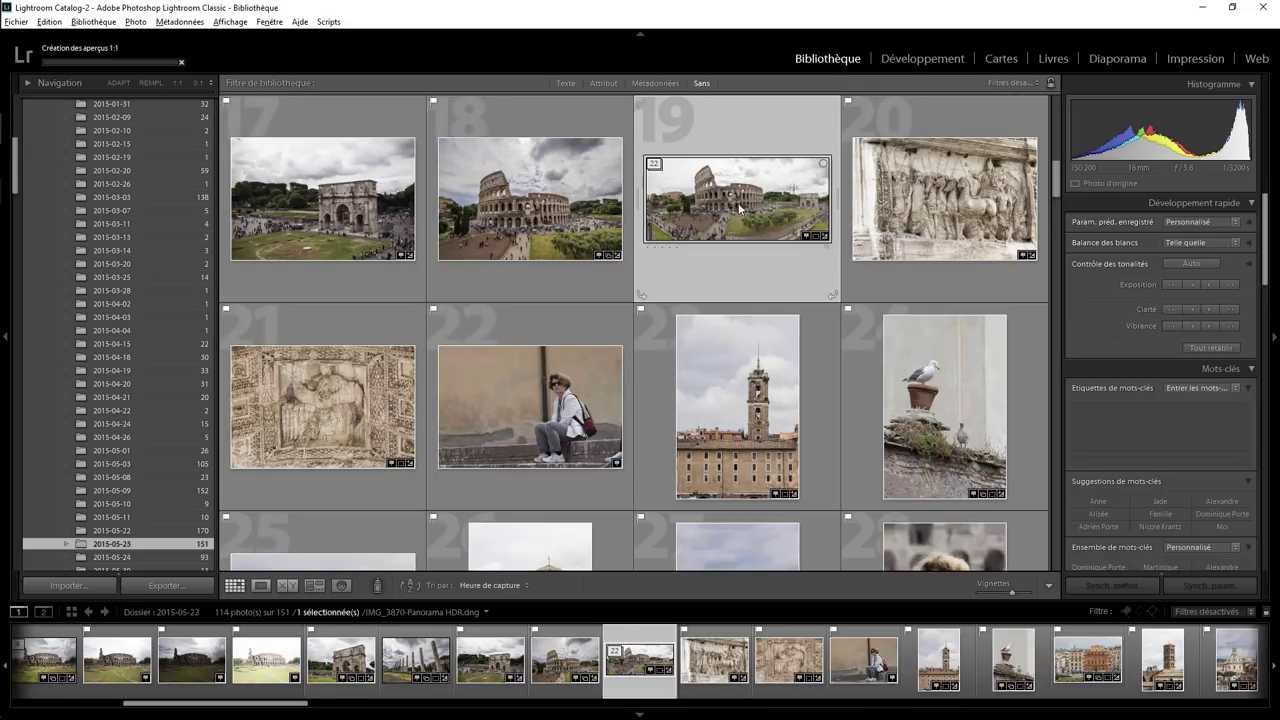
{"action": "key", "text": "z"}
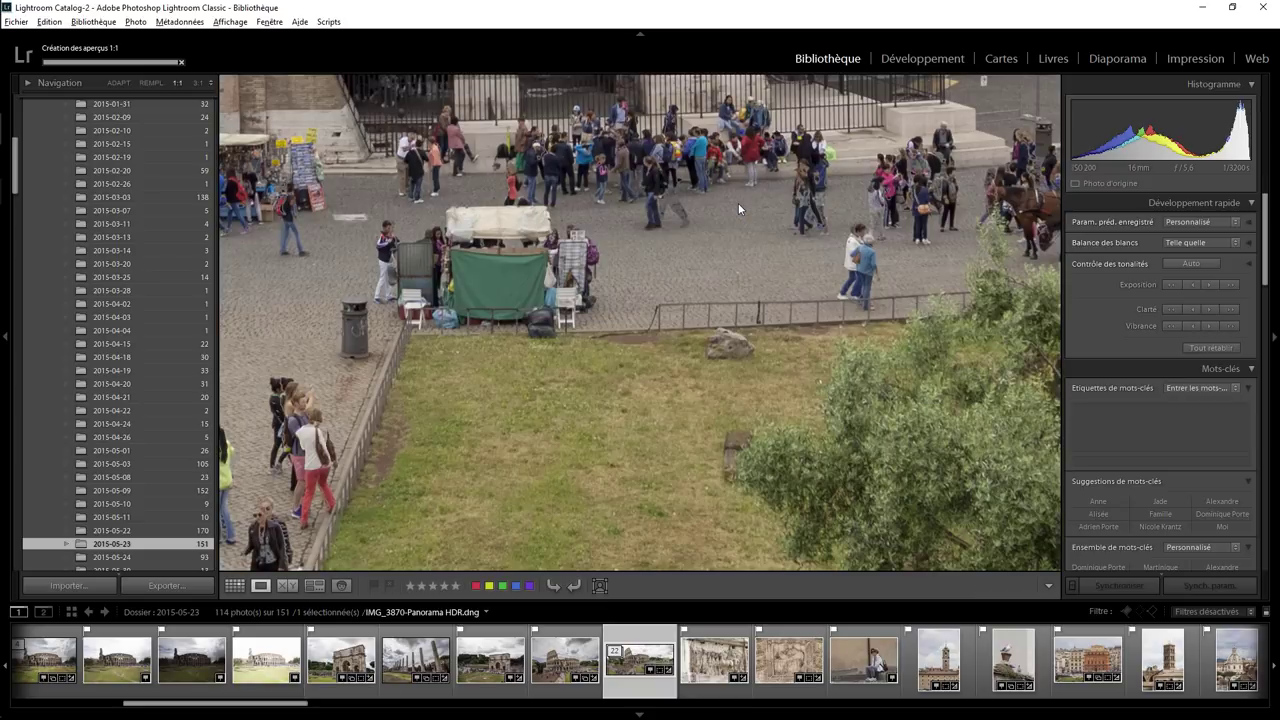
{"action": "left_click", "coordinate": [643, 233]}
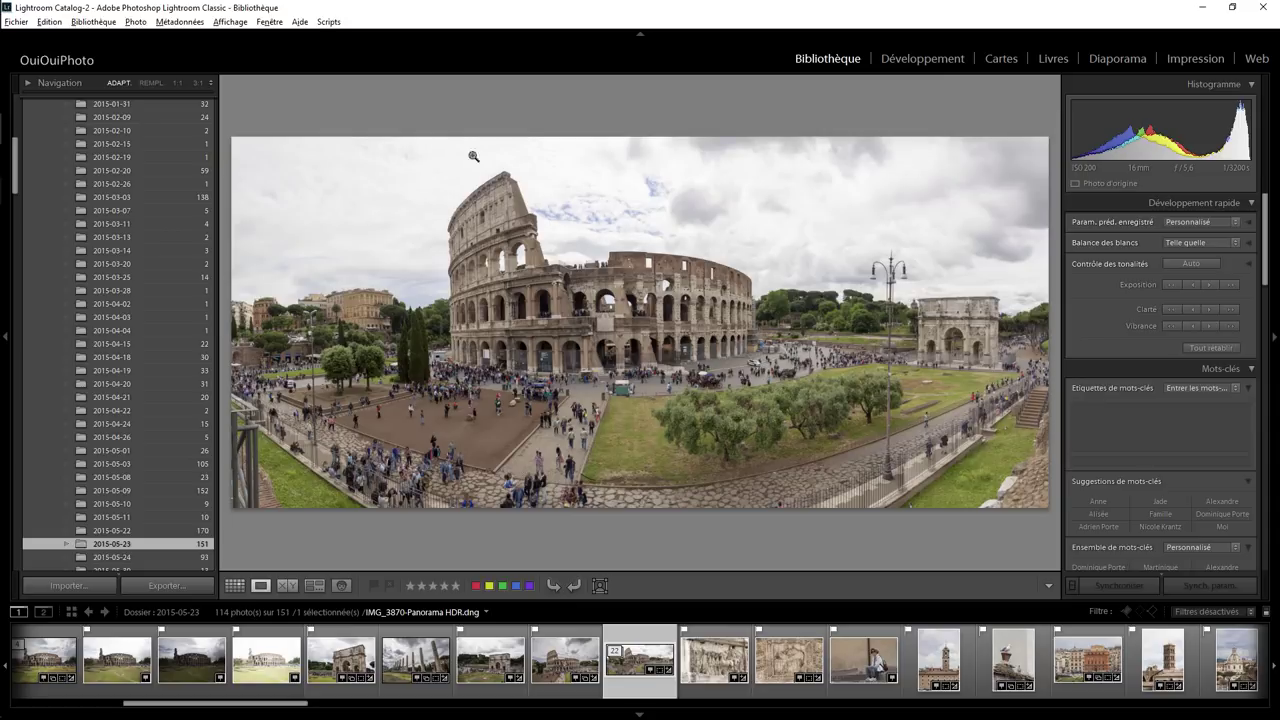
{"action": "left_click", "coordinate": [932, 58]}
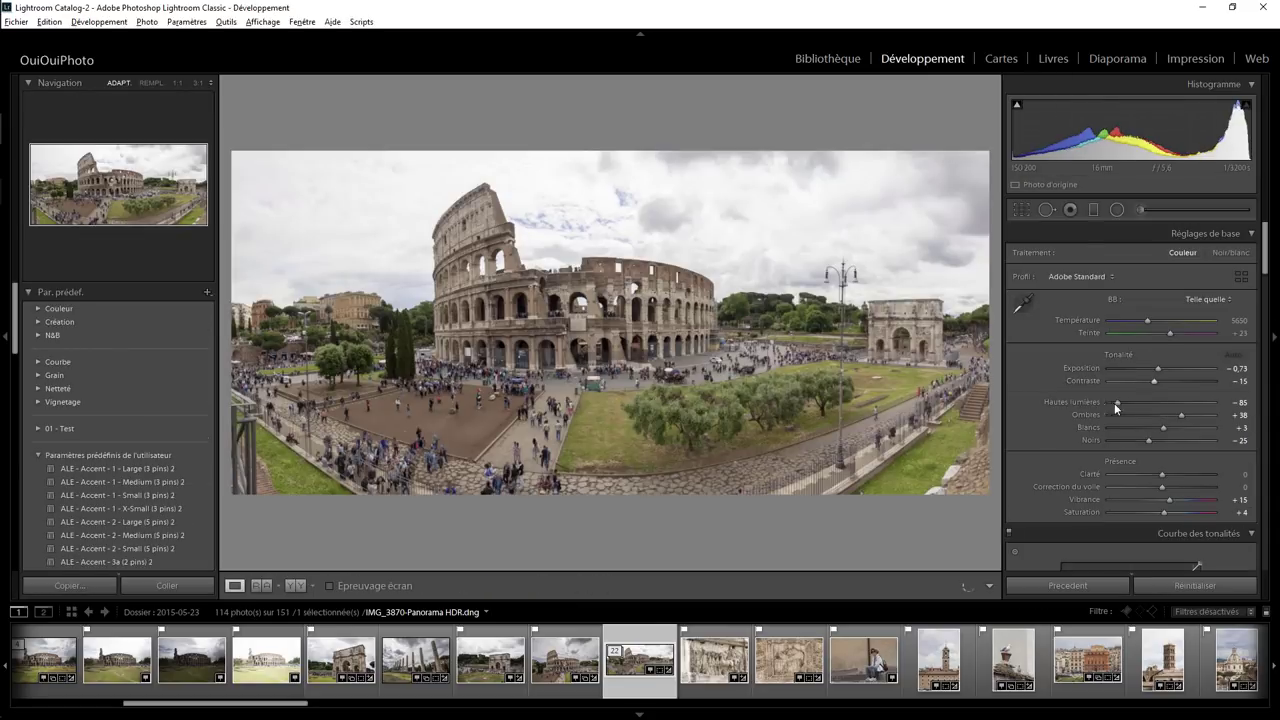
Draw a −1.23 exposure graduated filter down from the top of the sky and confirm it
{"action": "left_click", "coordinate": [1093, 209]}
{"action": "mouse_move", "coordinate": [724, 242]}
{"action": "left_mouse_down"}
{"action": "mouse_move", "coordinate": [718, 272]}
{"action": "mouse_move", "coordinate": [722, 237]}
{"action": "left_mouse_up"}
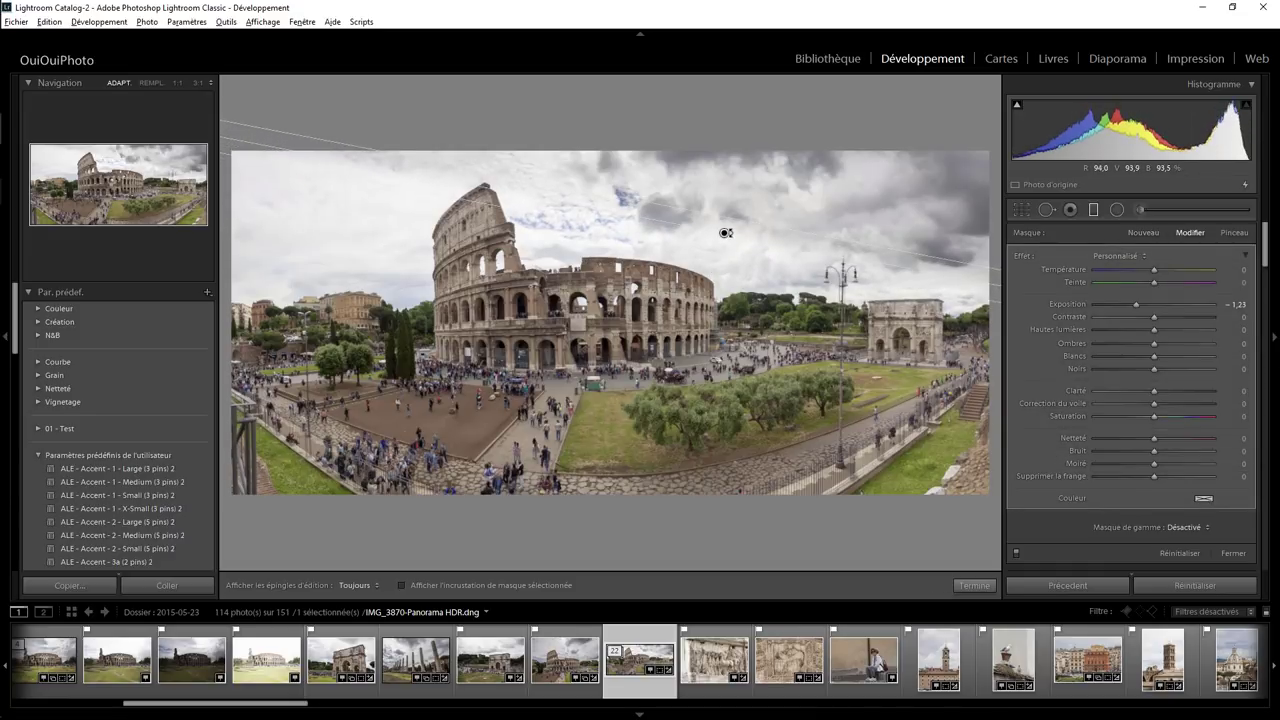
{"action": "left_click_drag", "start_coordinate": [724, 233], "coordinate": [725, 228]}
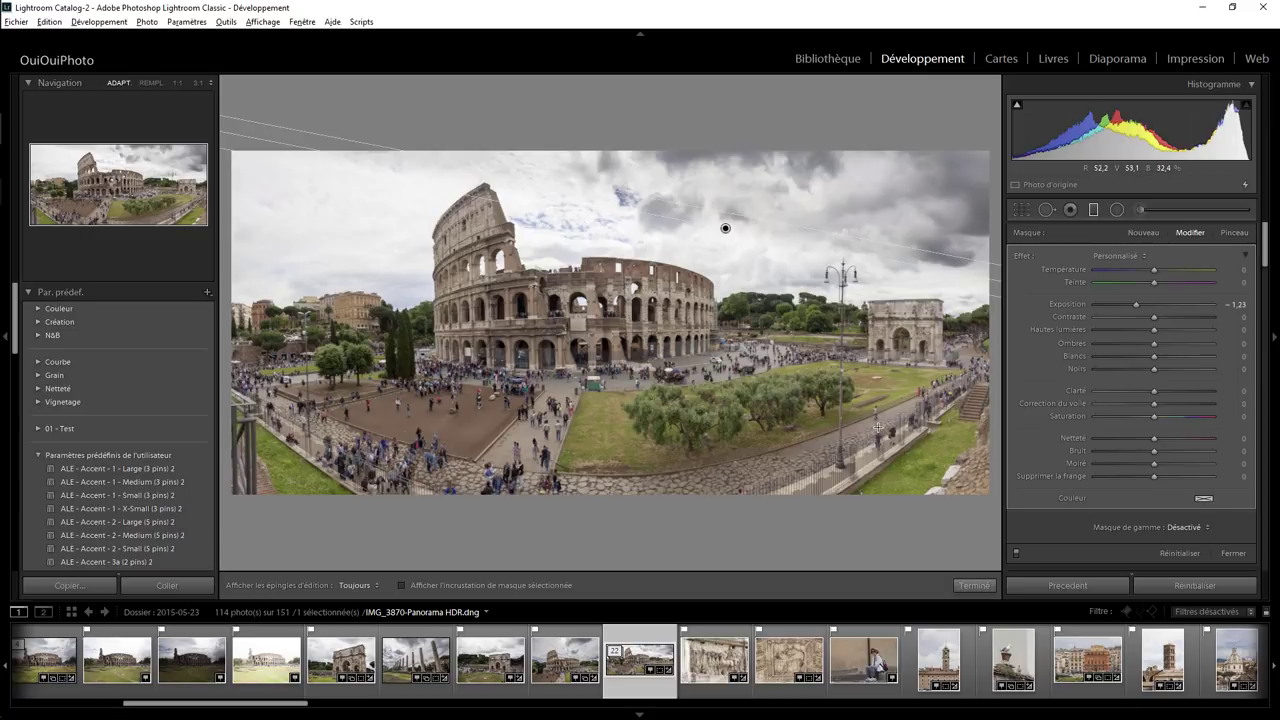
{"action": "left_click", "coordinate": [974, 585]}
Inspect the tree and the entrance crowd at 1:1, then expand the panorama's source stack
{"action": "left_click", "coordinate": [883, 407]}
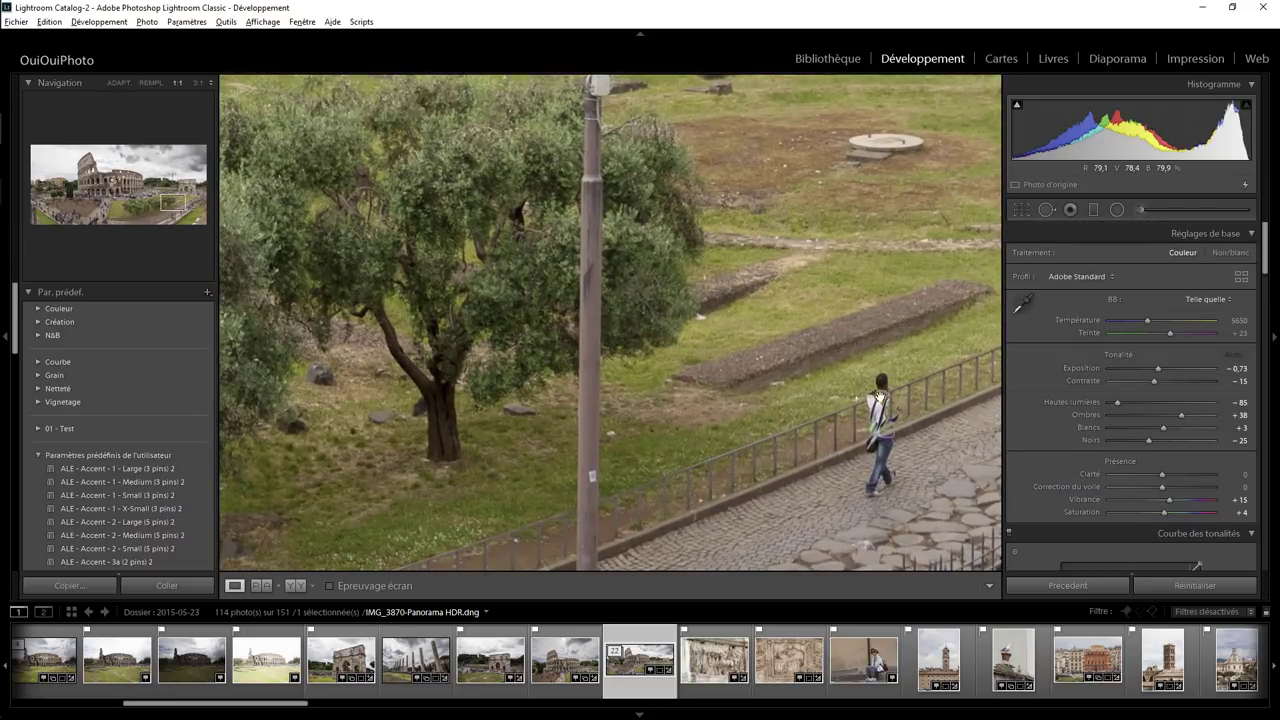
{"action": "left_click", "coordinate": [852, 440]}
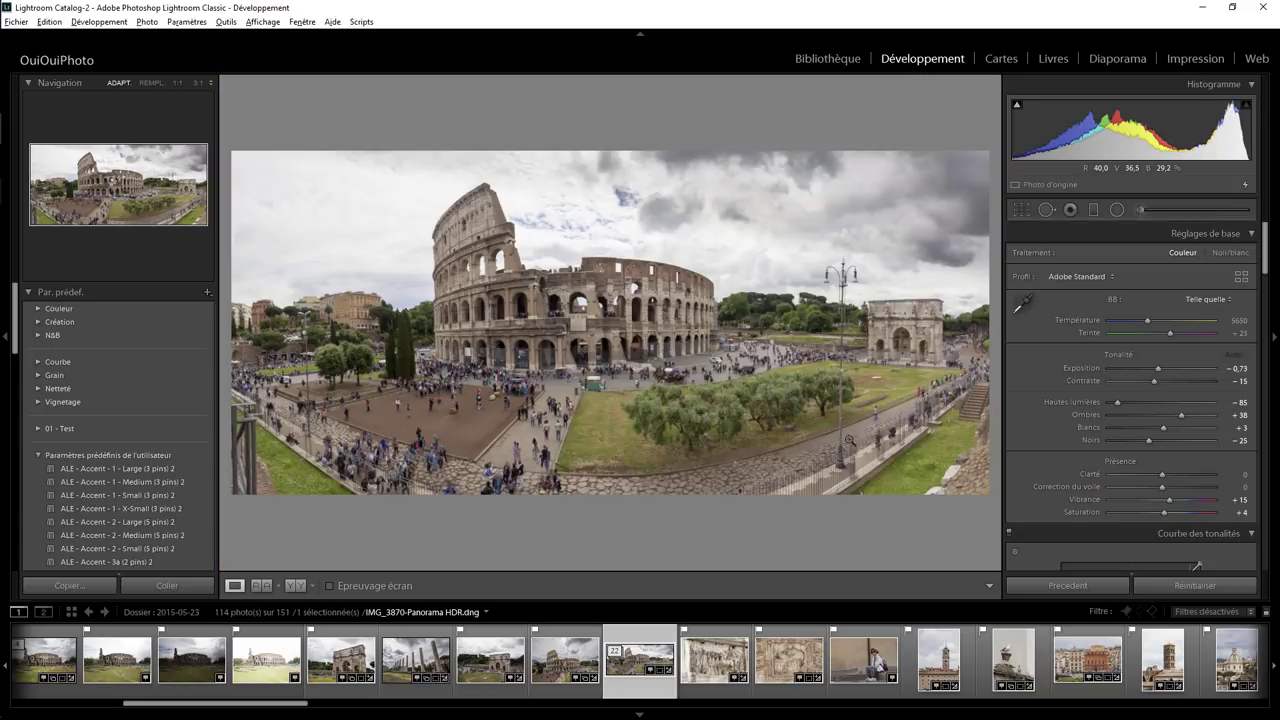
{"action": "left_click", "coordinate": [852, 441]}
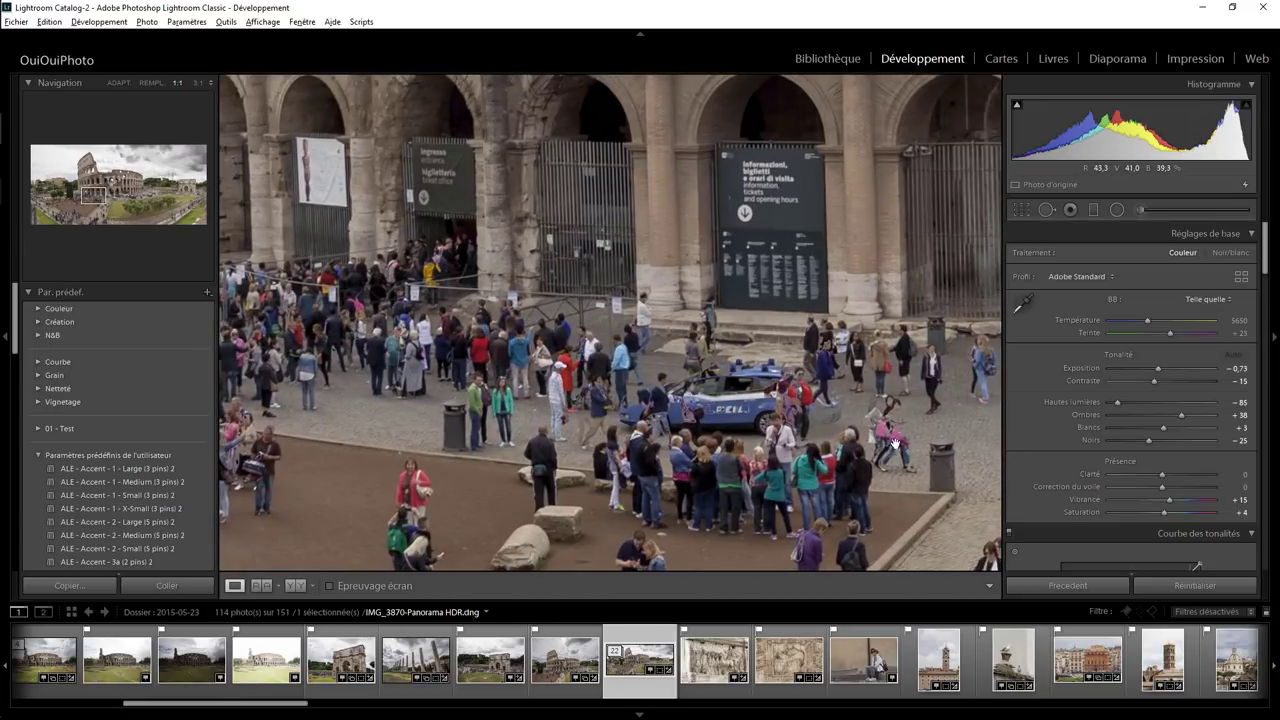
{"action": "left_click", "coordinate": [762, 396]}
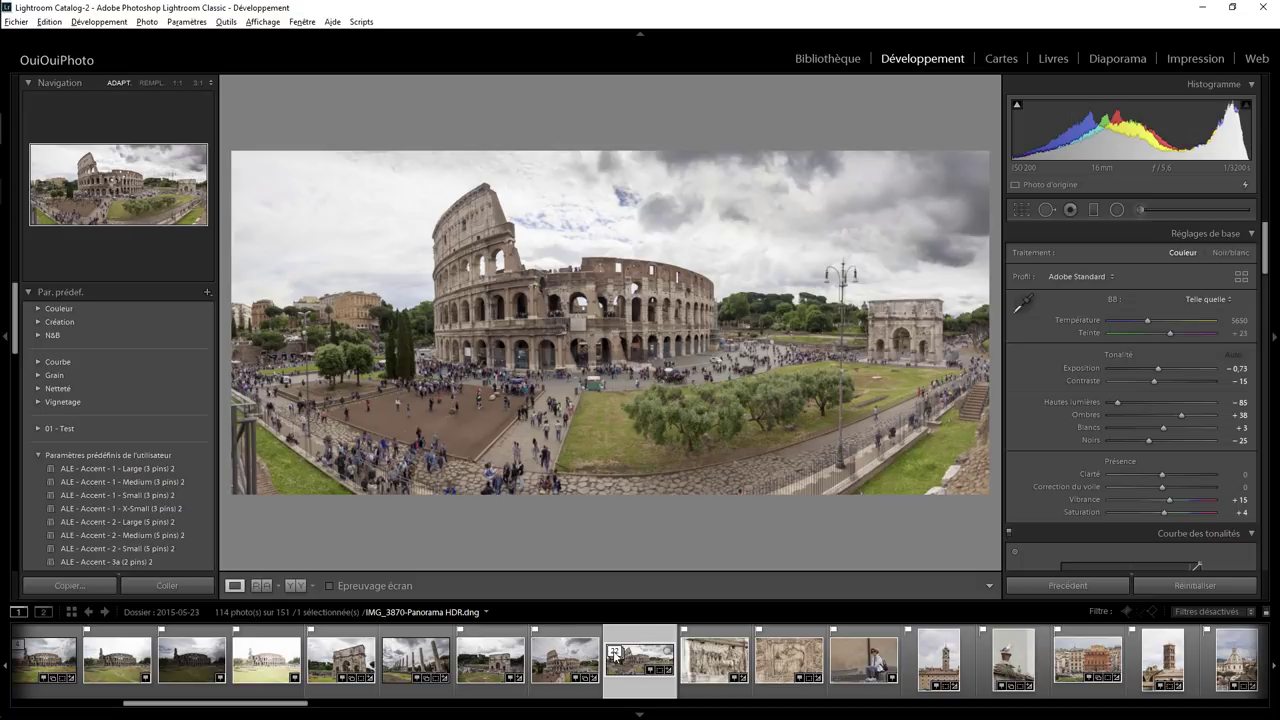
{"action": "left_click", "coordinate": [615, 652]}
Compare the three Arch of Constantine brackets from IMG_3870 at 1:1 and select all three
{"action": "left_click", "coordinate": [700, 667]}
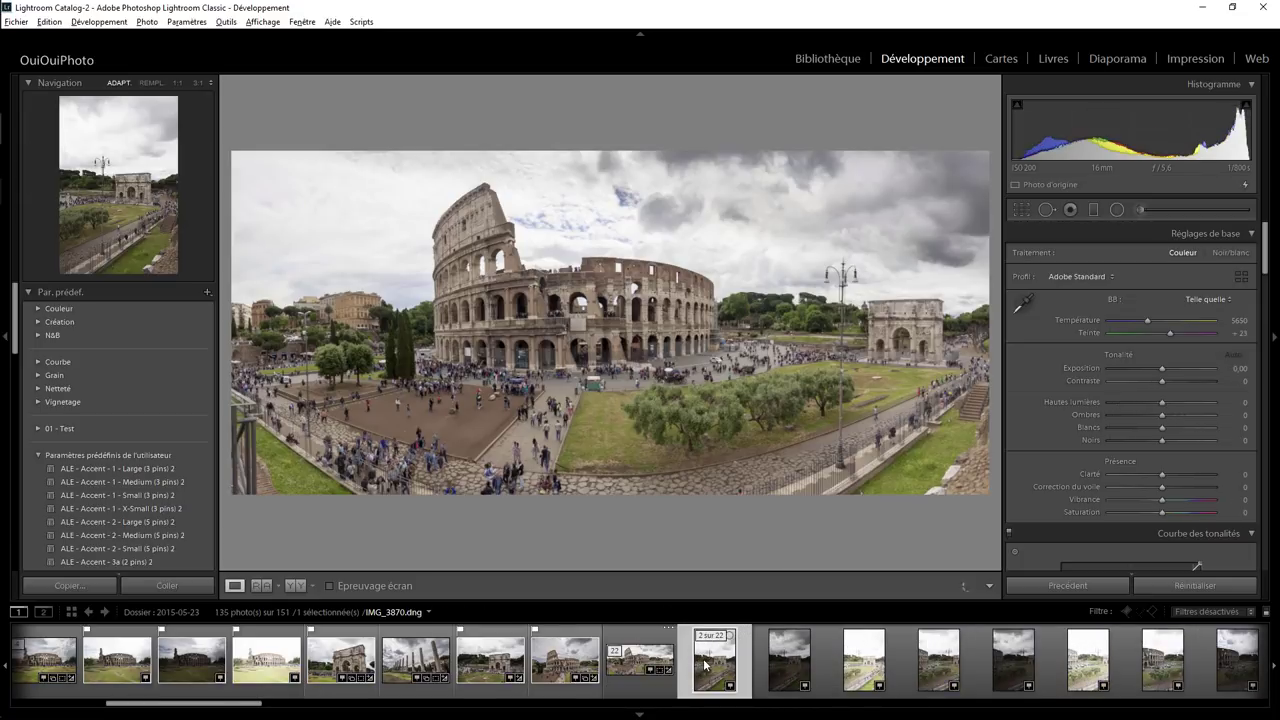
{"action": "left_click", "coordinate": [612, 440]}
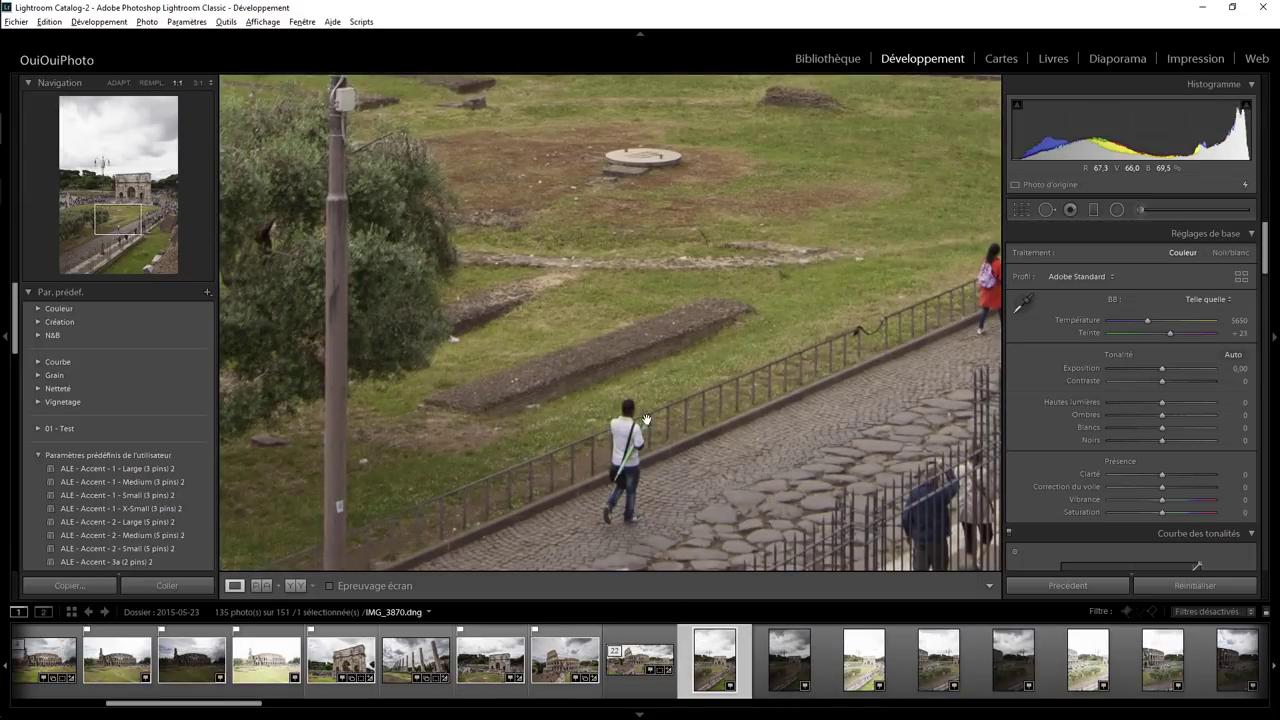
{"action": "left_click_drag", "start_coordinate": [680, 437], "coordinate": [645, 272]}
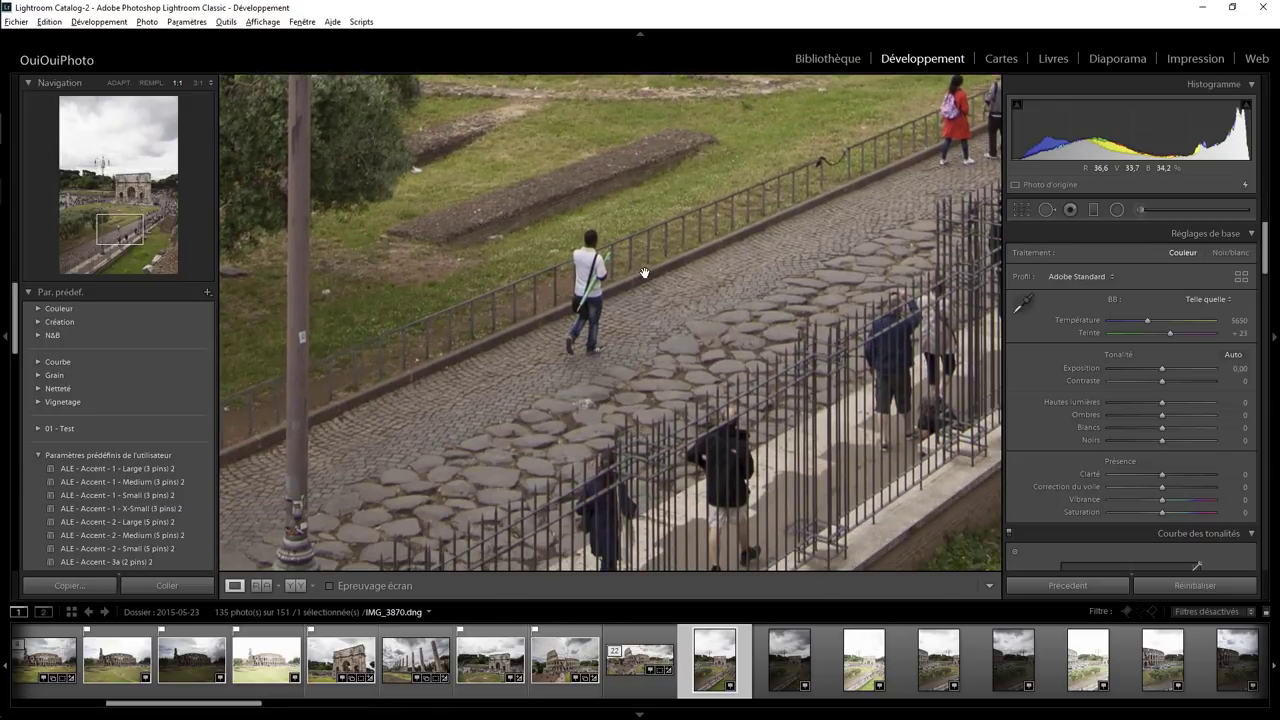
{"action": "key", "text": "Right"}
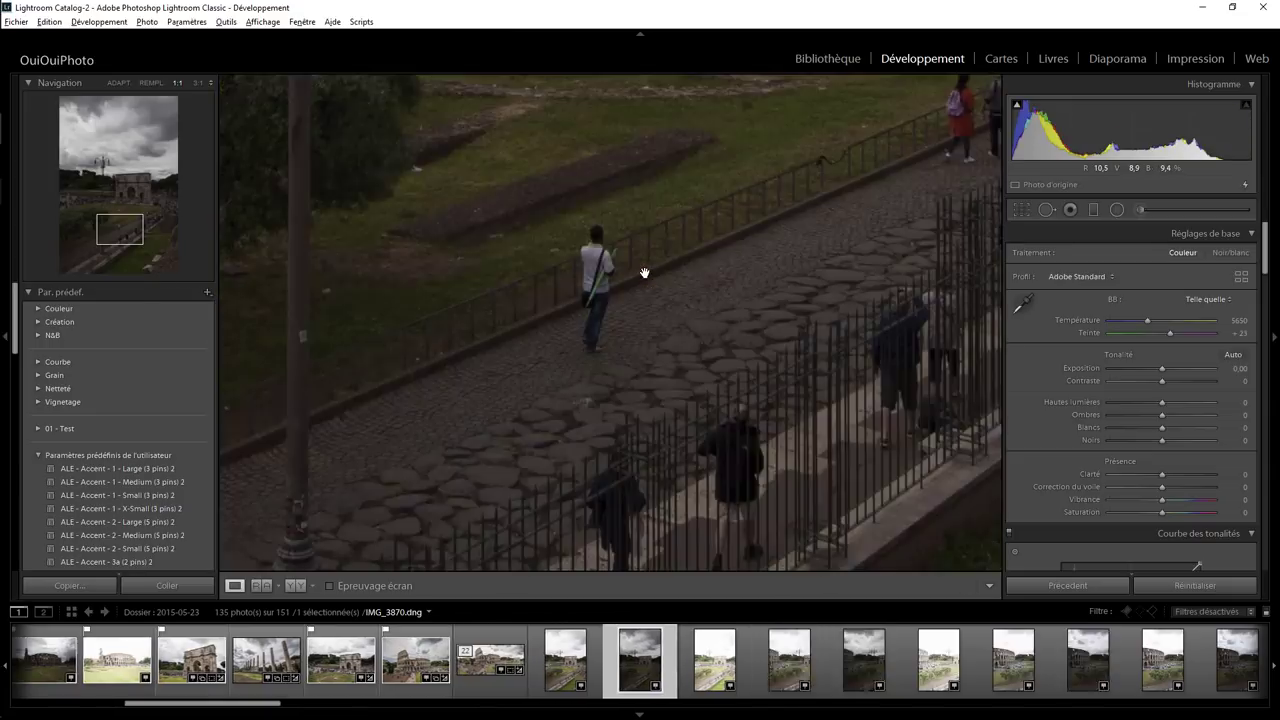
{"action": "key", "text": "Right"}
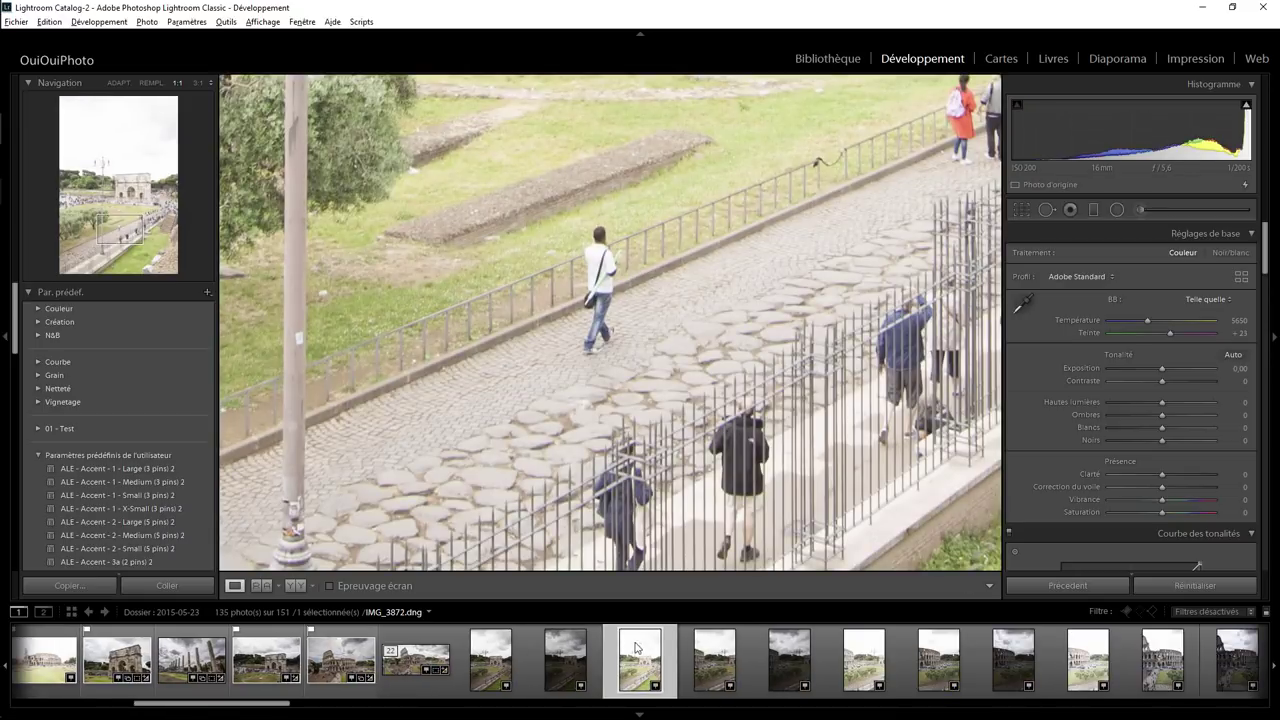
{"action": "left_click", "coordinate": [503, 662], "text": "shift"}
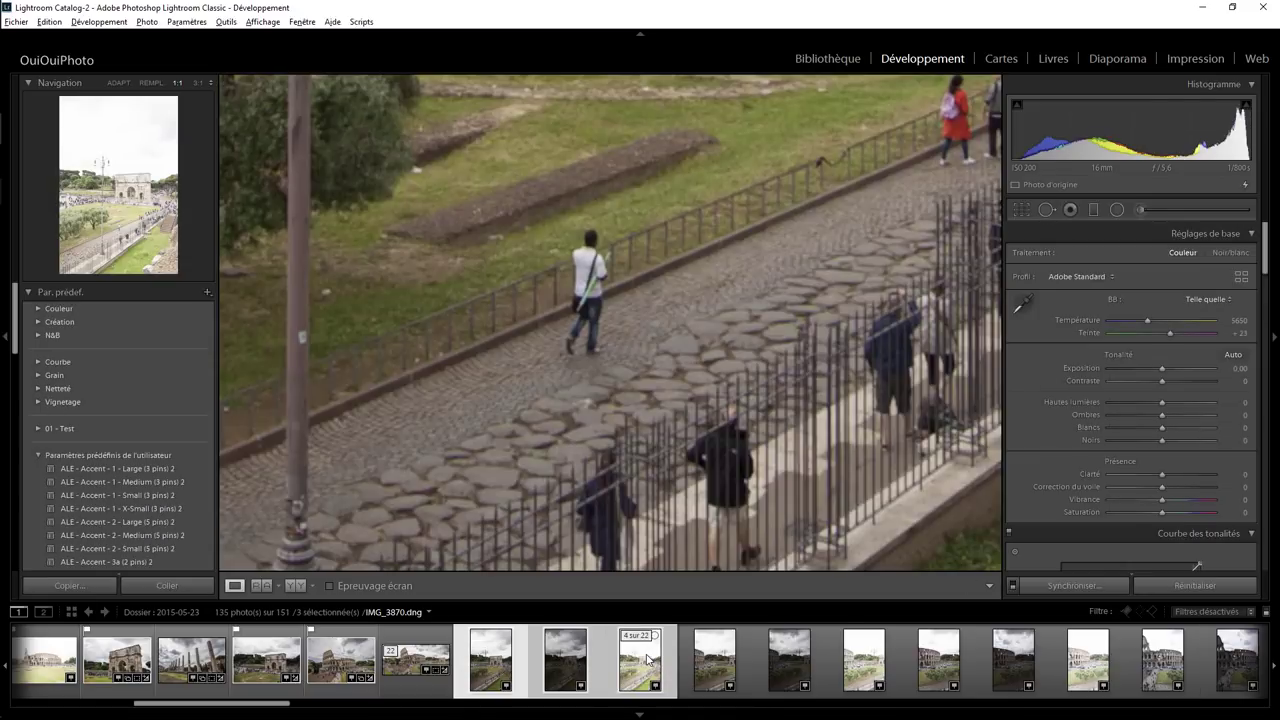
{"action": "right_click", "coordinate": [648, 658]}
{"action": "mouse_move", "coordinate": [699, 368]}
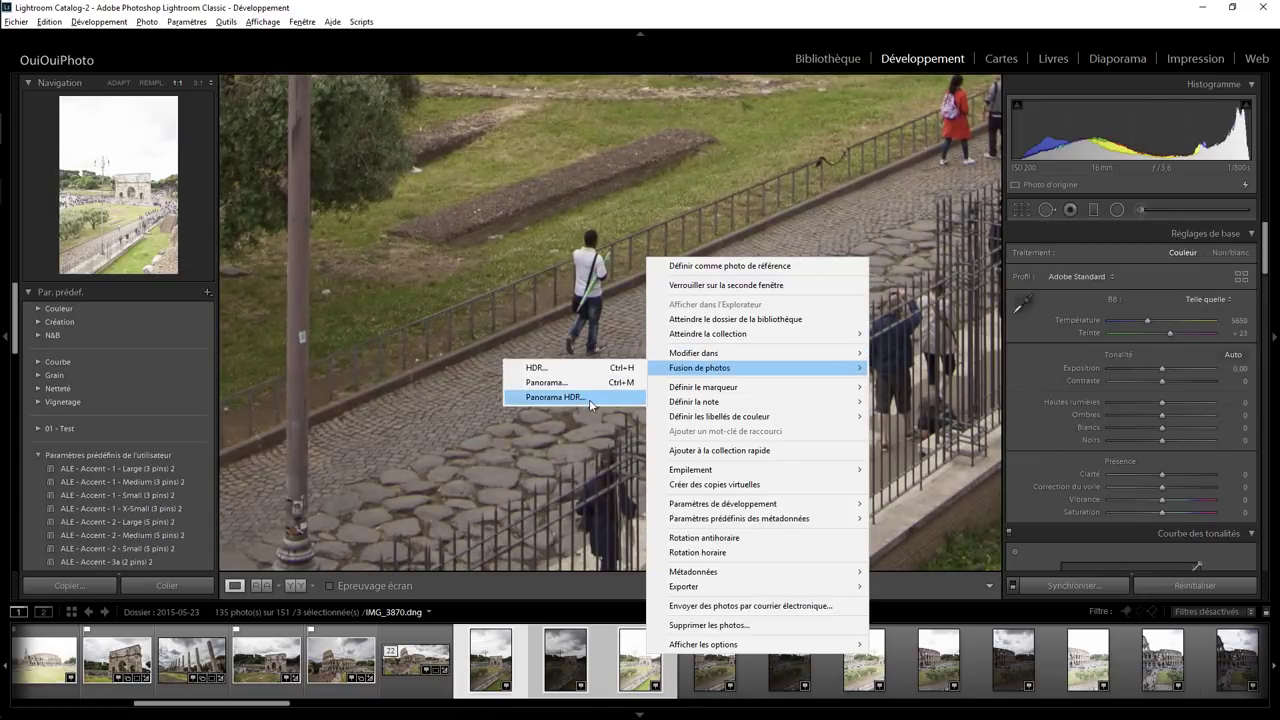
{"action": "left_click", "coordinate": [570, 367]}
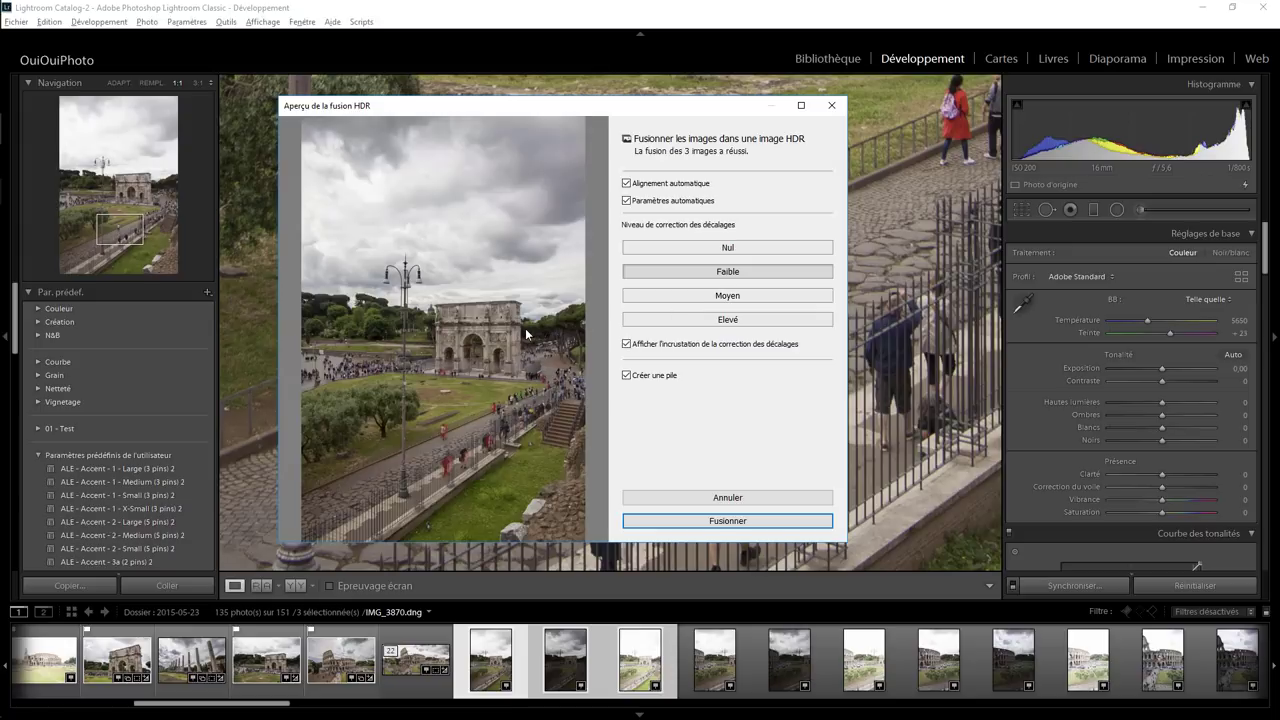
{"action": "left_click", "coordinate": [445, 434]}
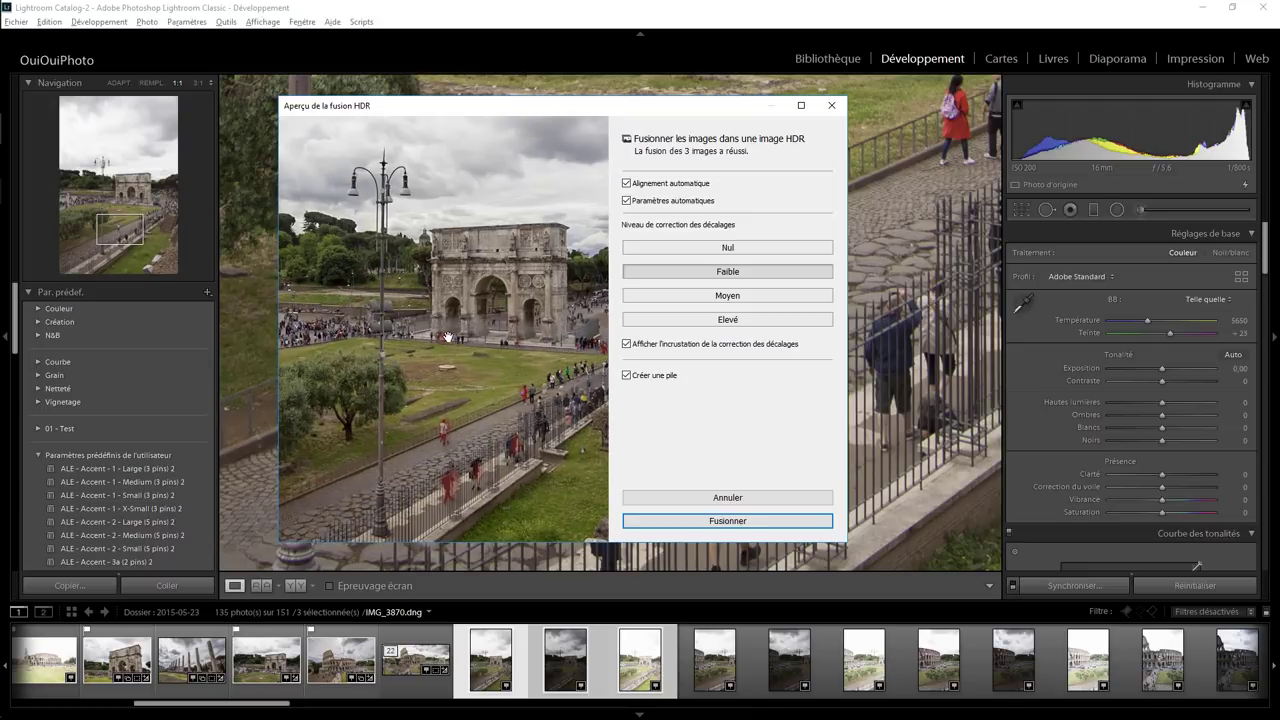
{"action": "left_click", "coordinate": [504, 367]}
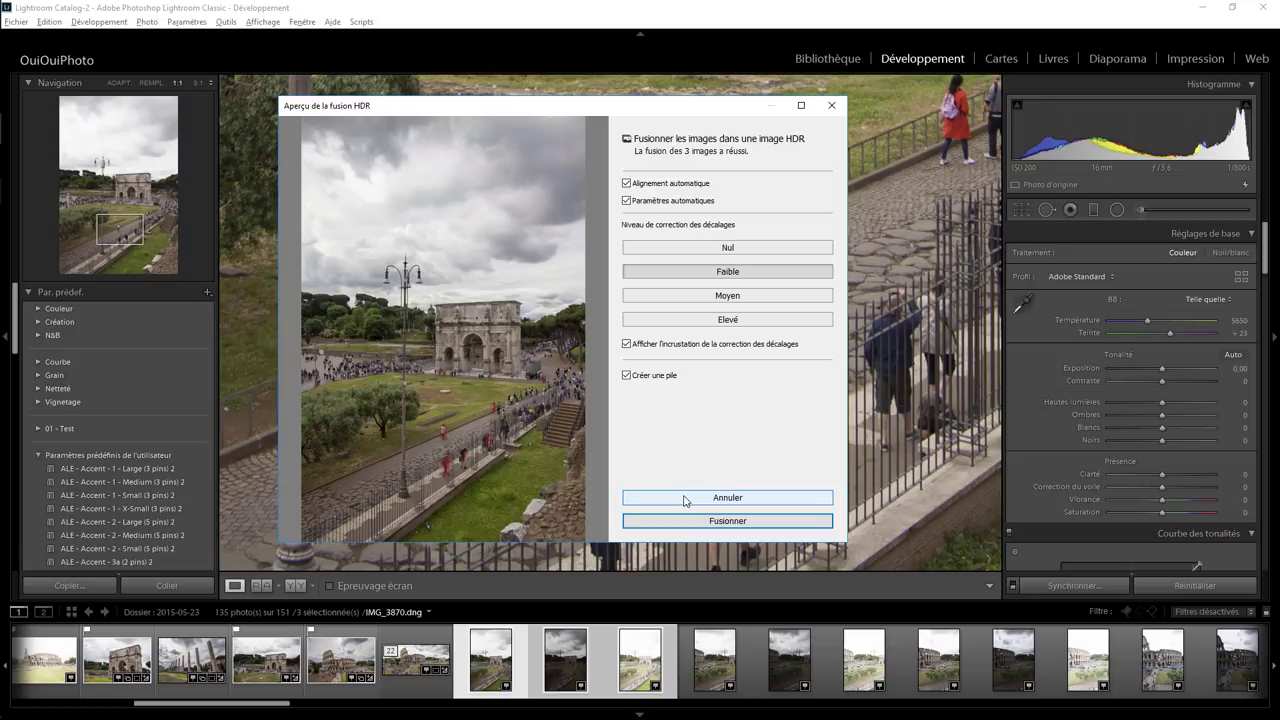
{"action": "left_click", "coordinate": [685, 500]}
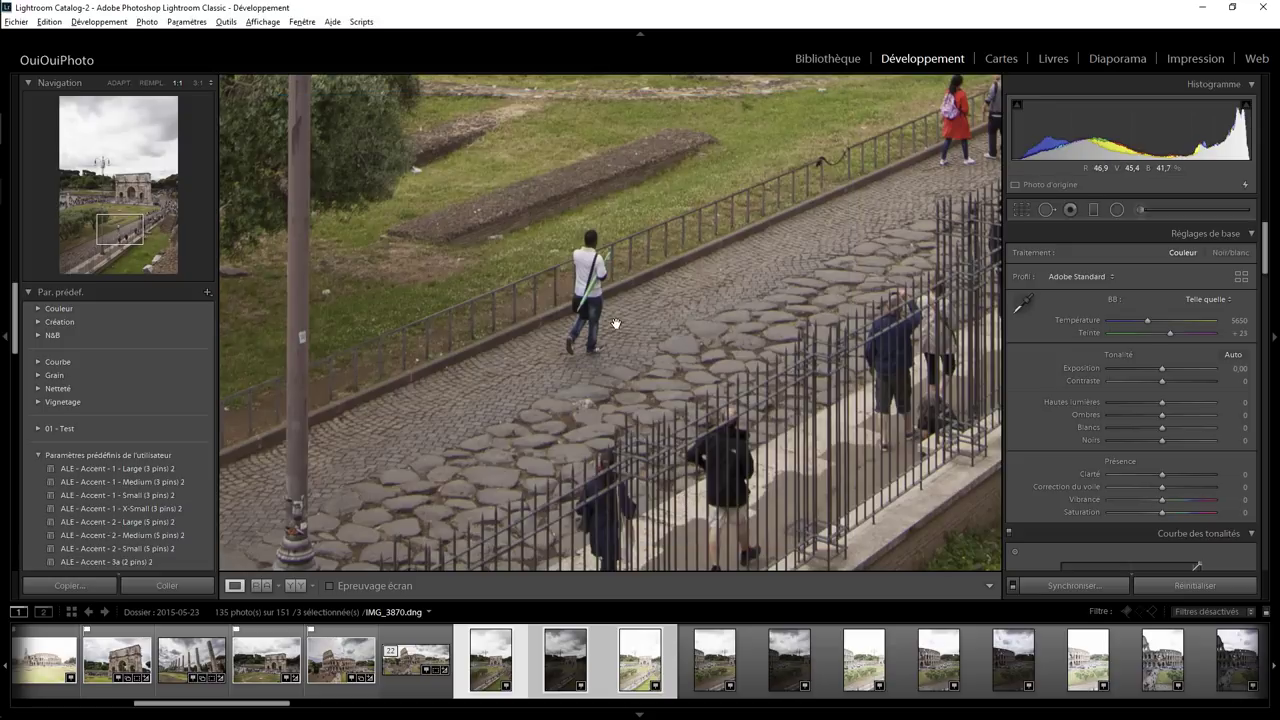
Switch back to the IMG_3870-Panorama HDR and check the tree and path at 1:1
{"action": "left_click", "coordinate": [615, 323]}
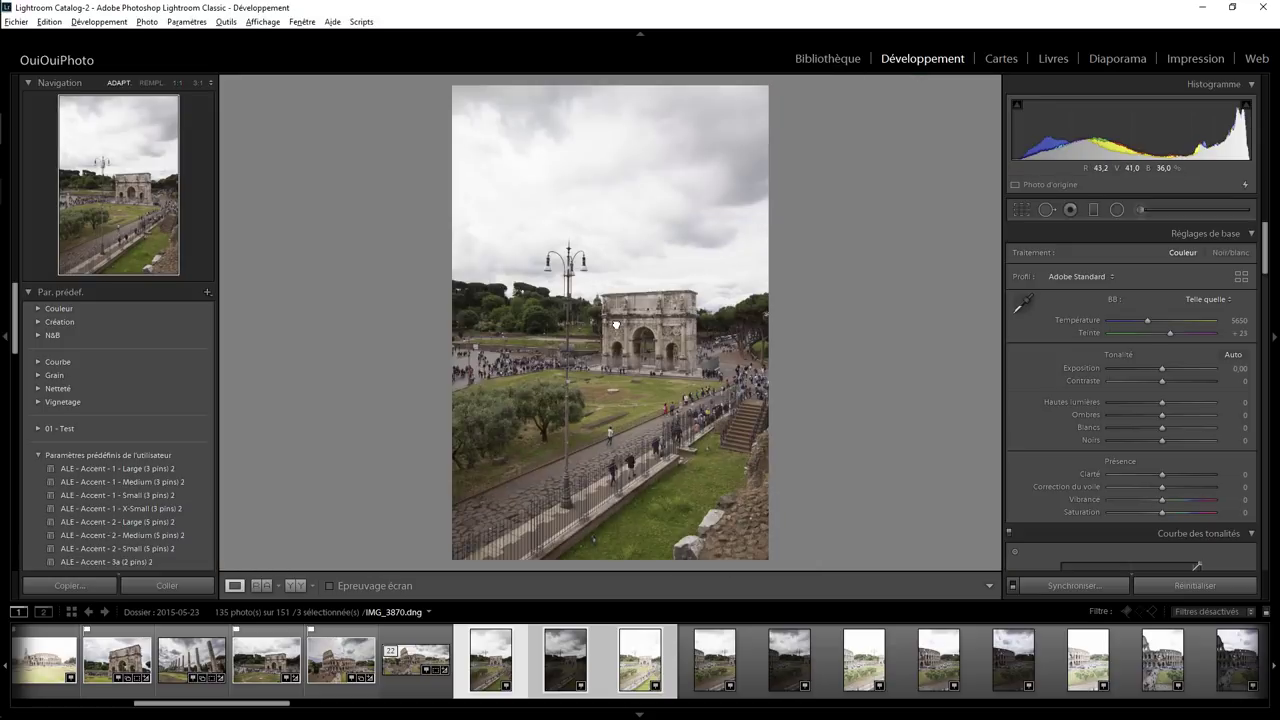
{"action": "left_click", "coordinate": [430, 652]}
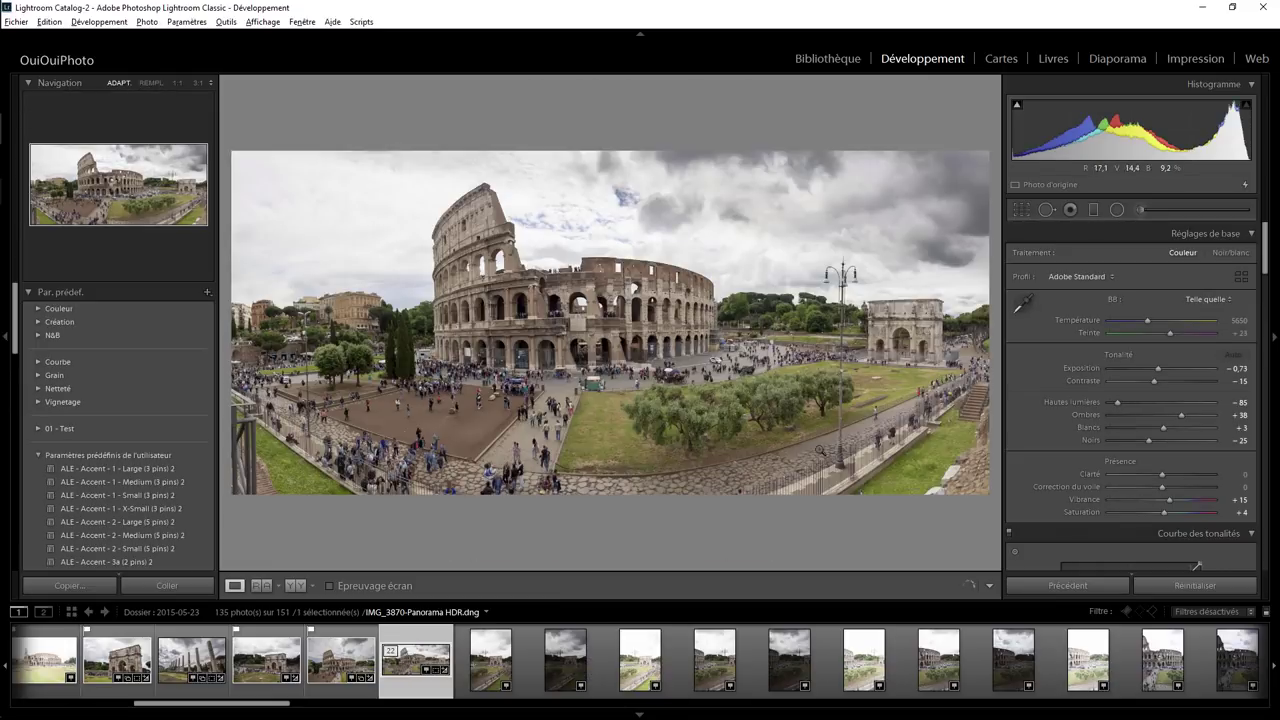
{"action": "left_click", "coordinate": [876, 414]}
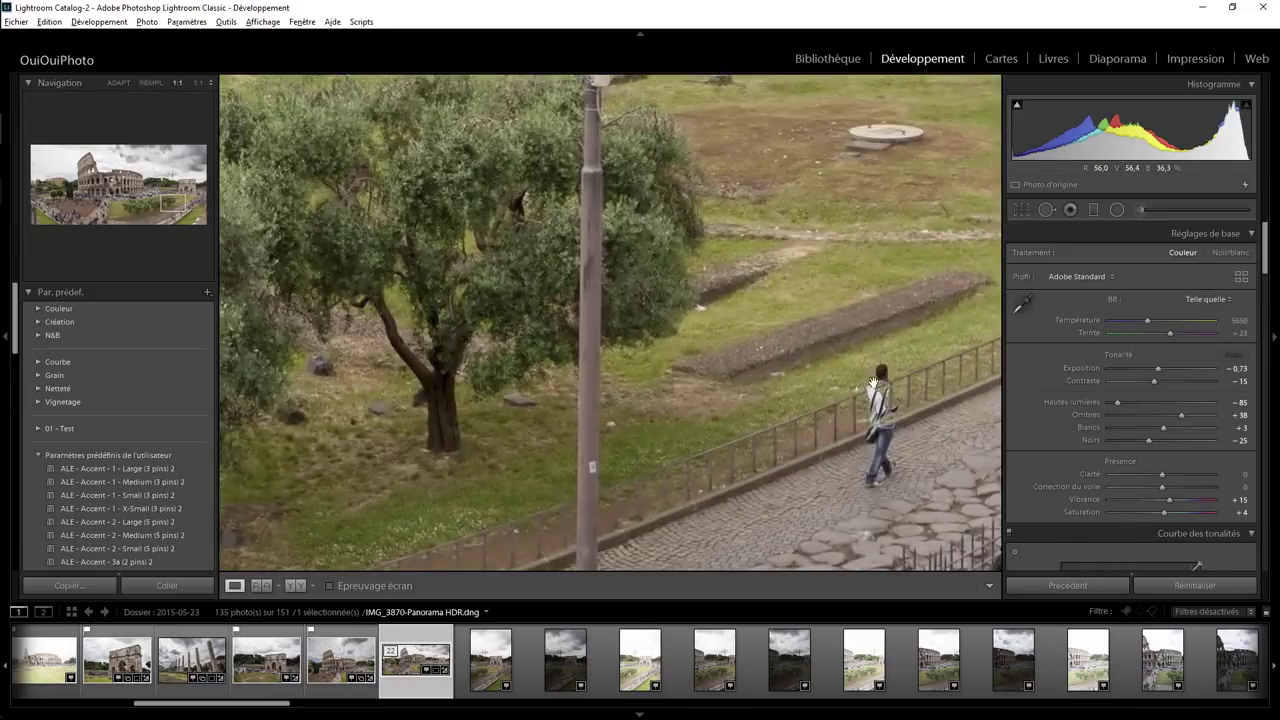
{"action": "left_click", "coordinate": [849, 437]}
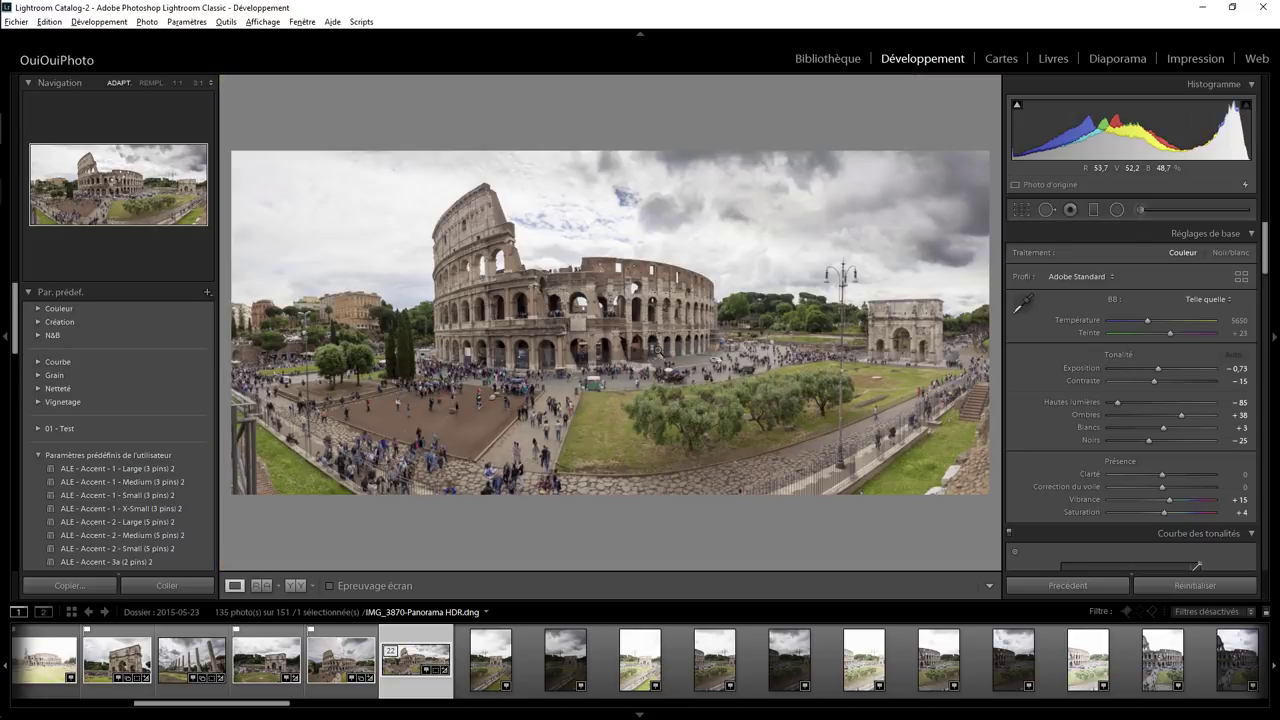